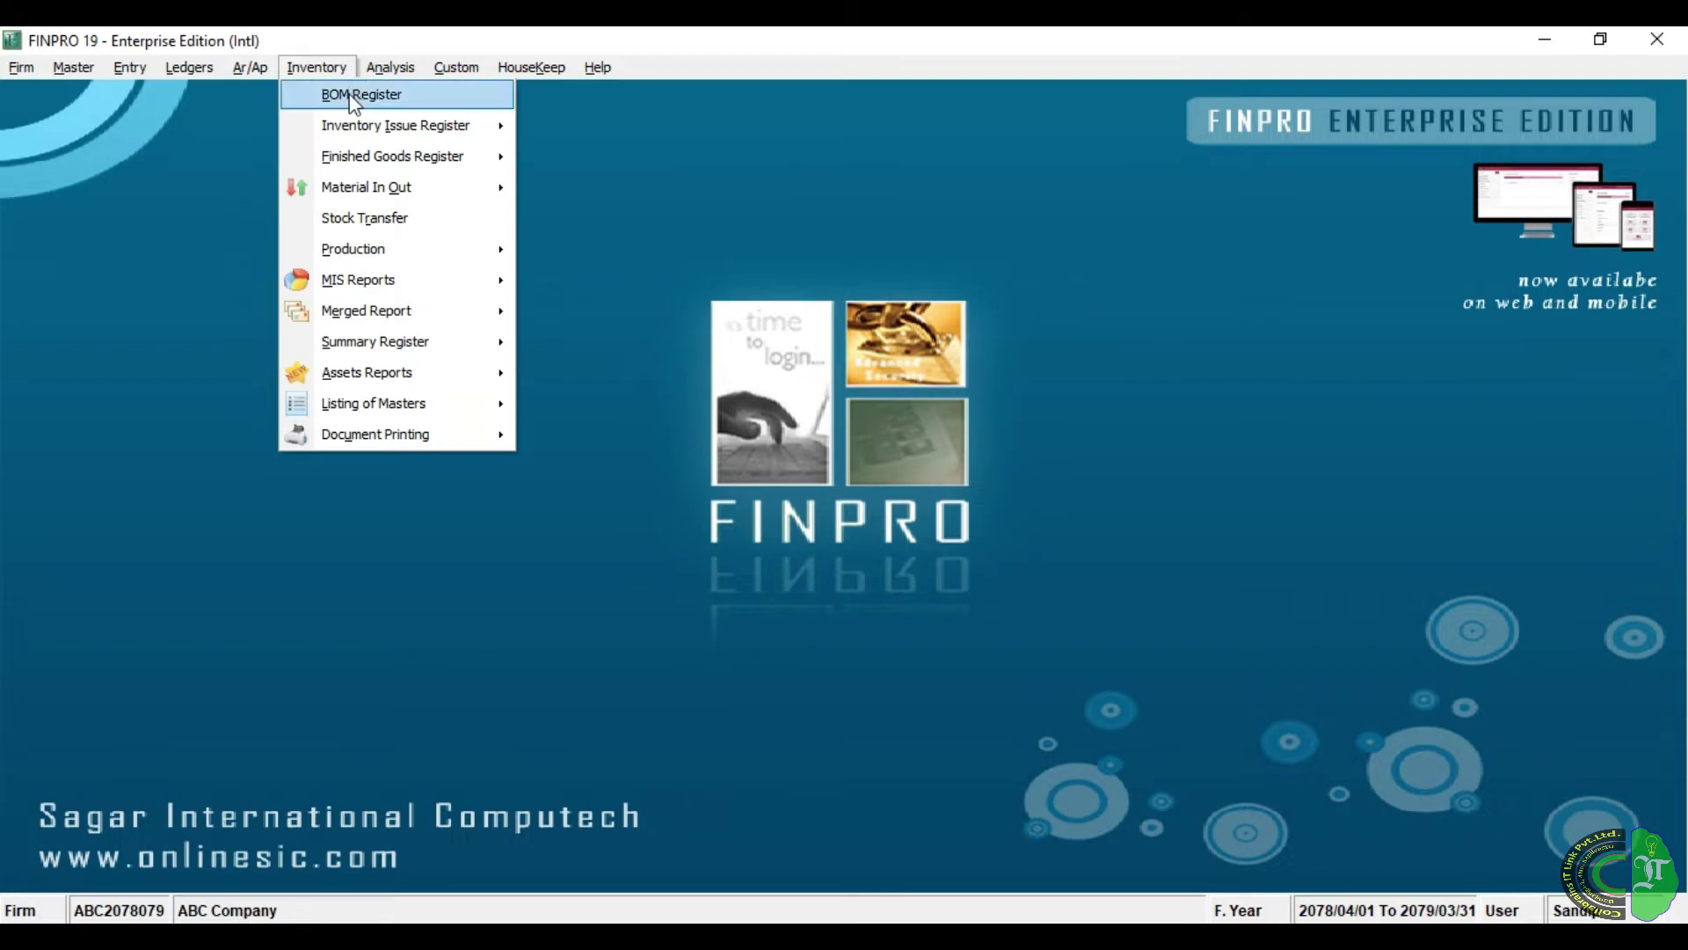
Generate the inventory Stock Statement for all products, keeping the default period and options
mouse_move(362, 199)
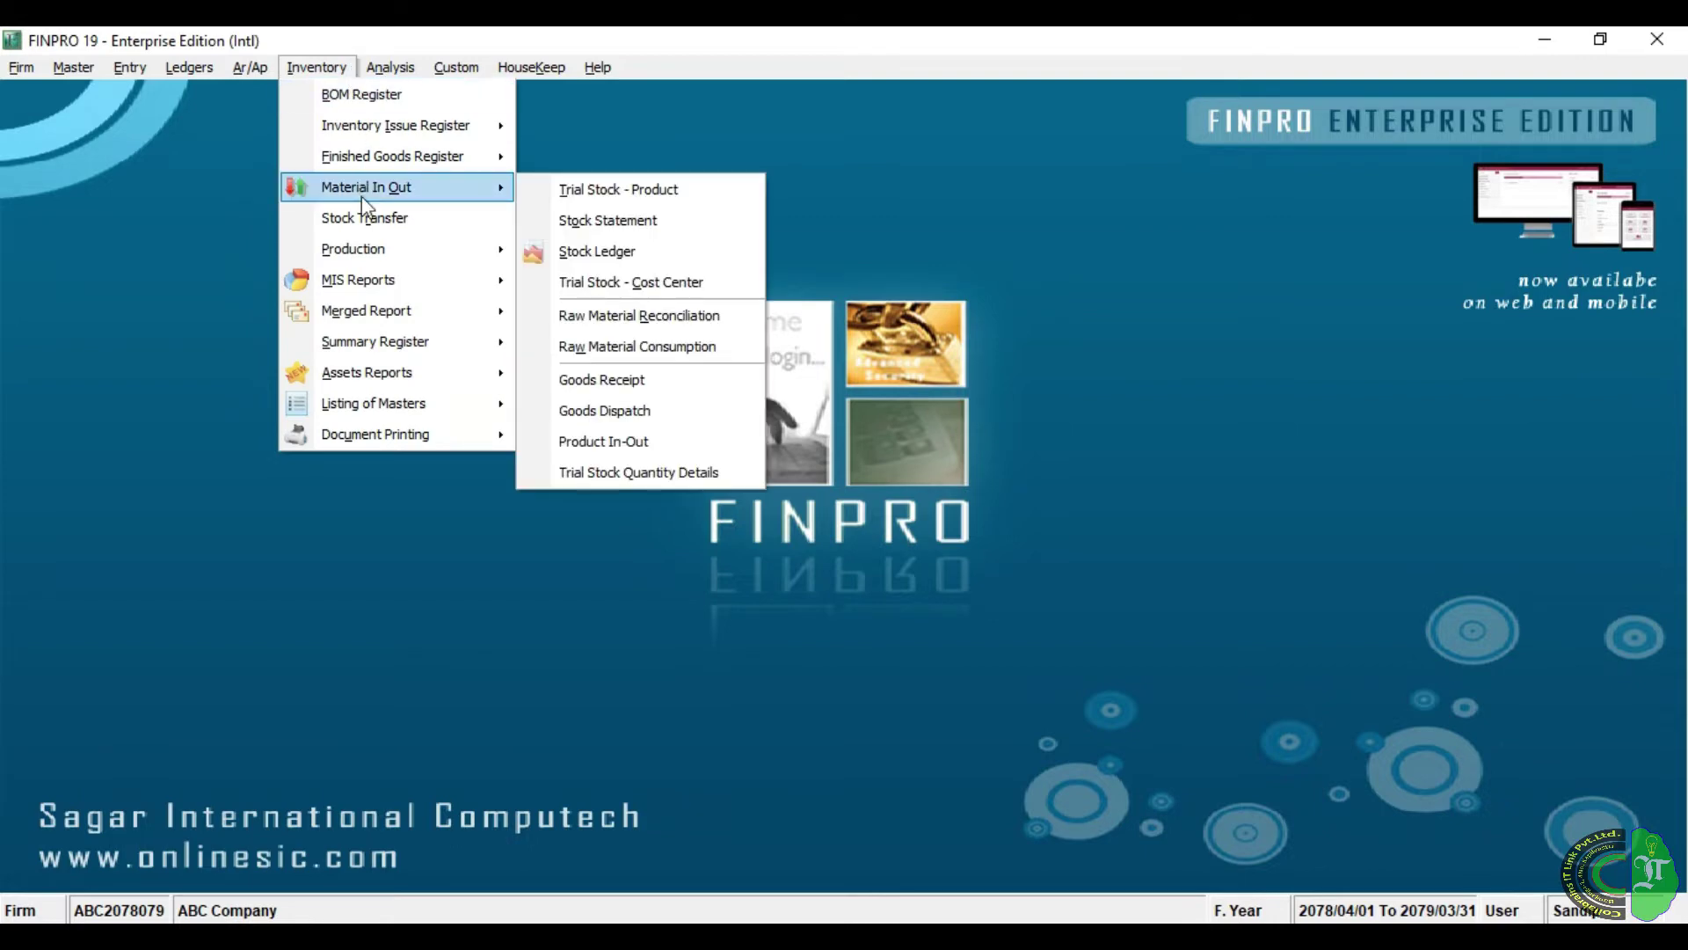
click(618, 222)
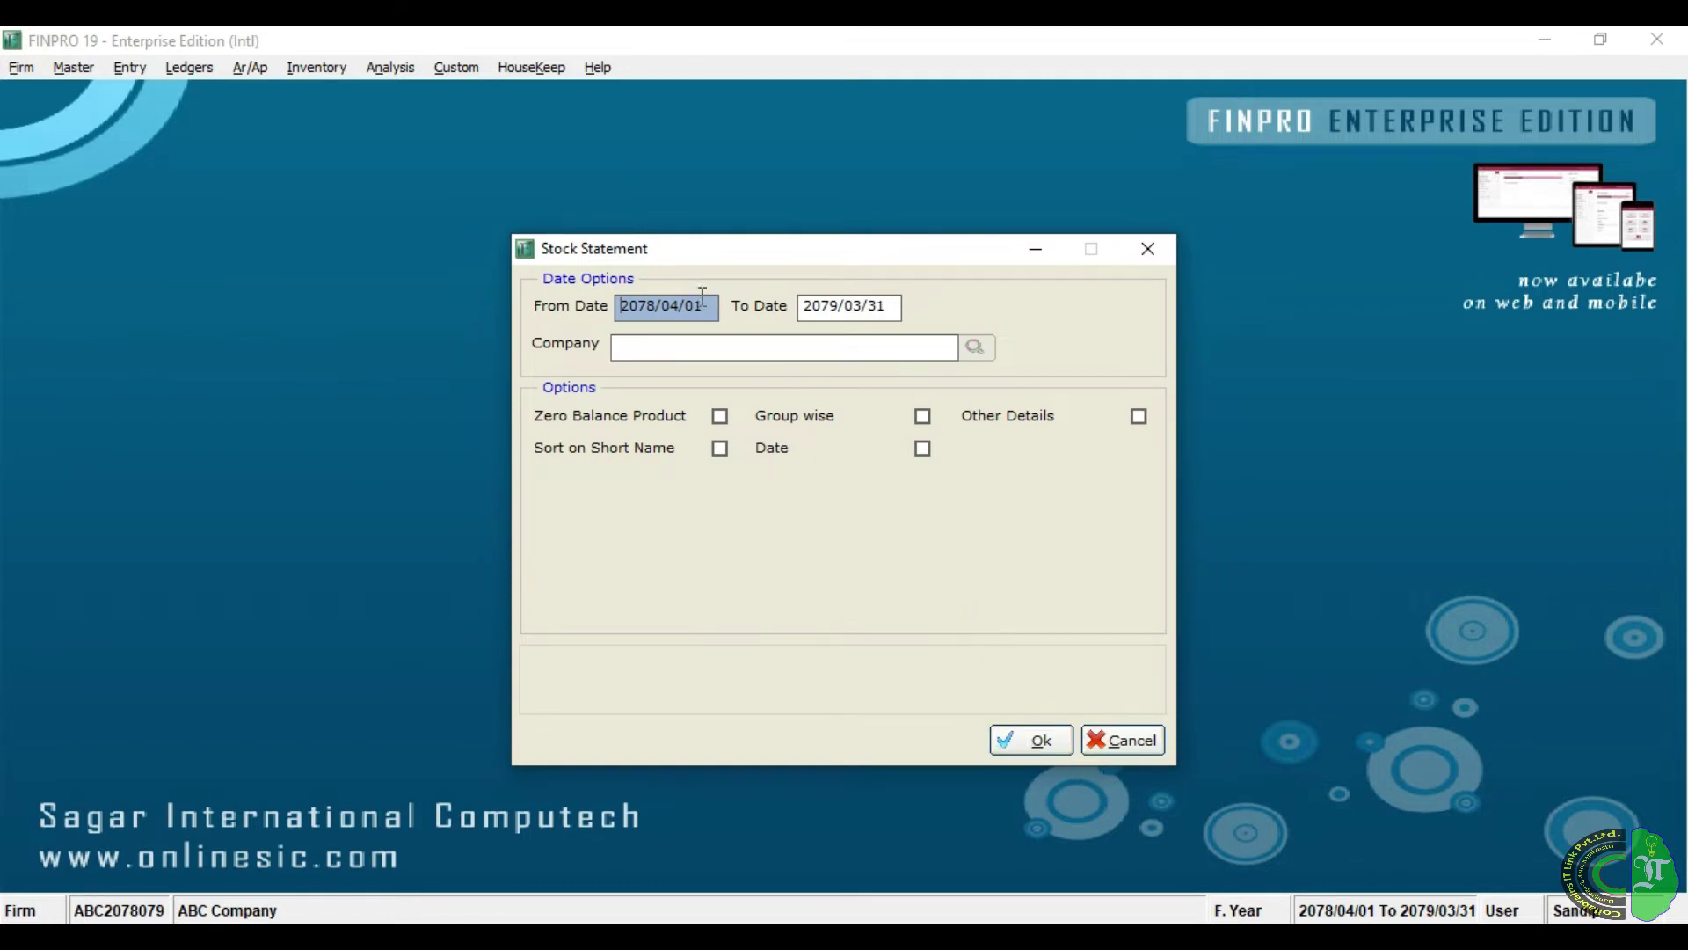
click(1015, 731)
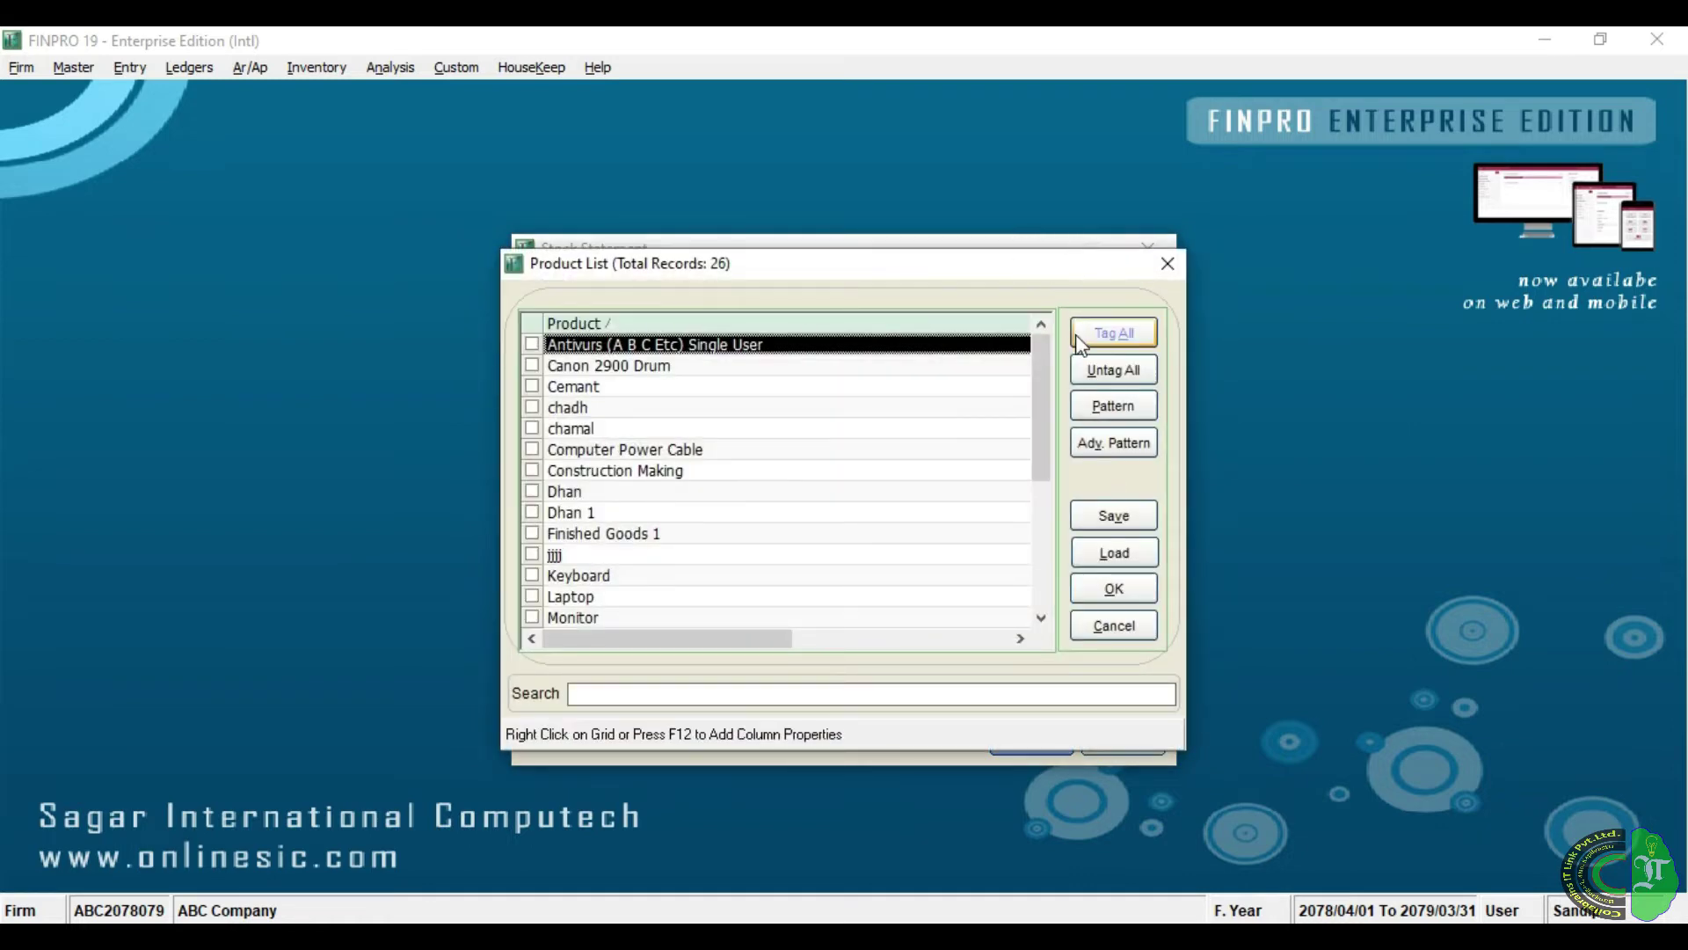
click(1129, 595)
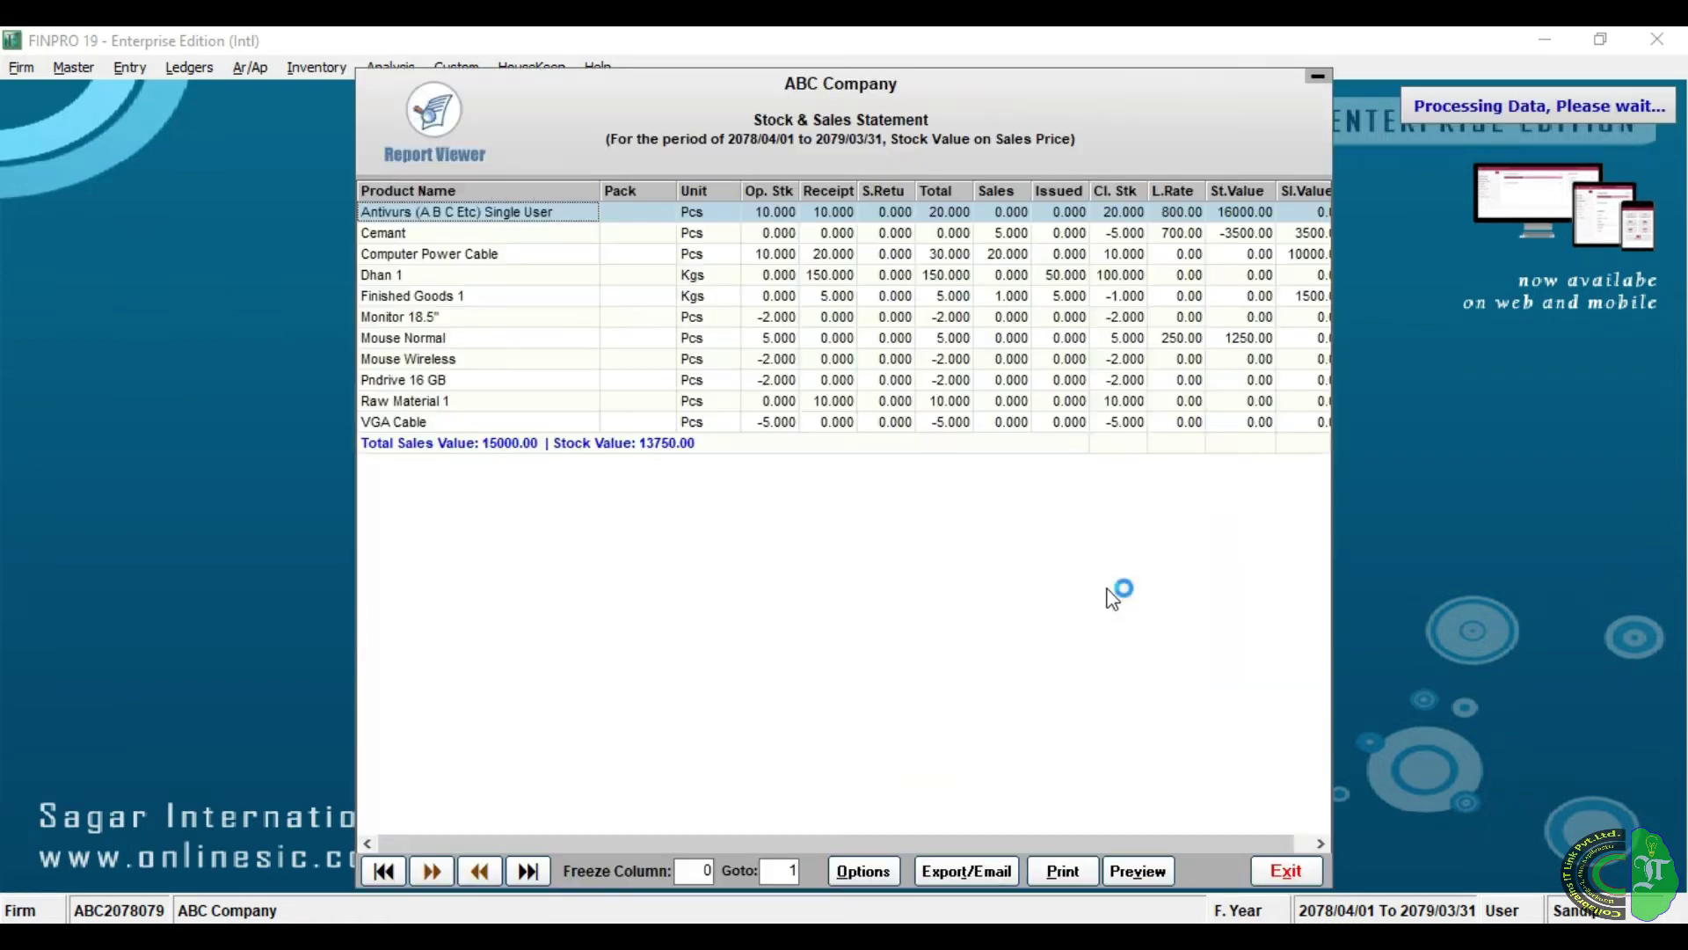
Examine the opening stock and receipt quantities of the products listed in the Stock & Sales Statement
click(787, 360)
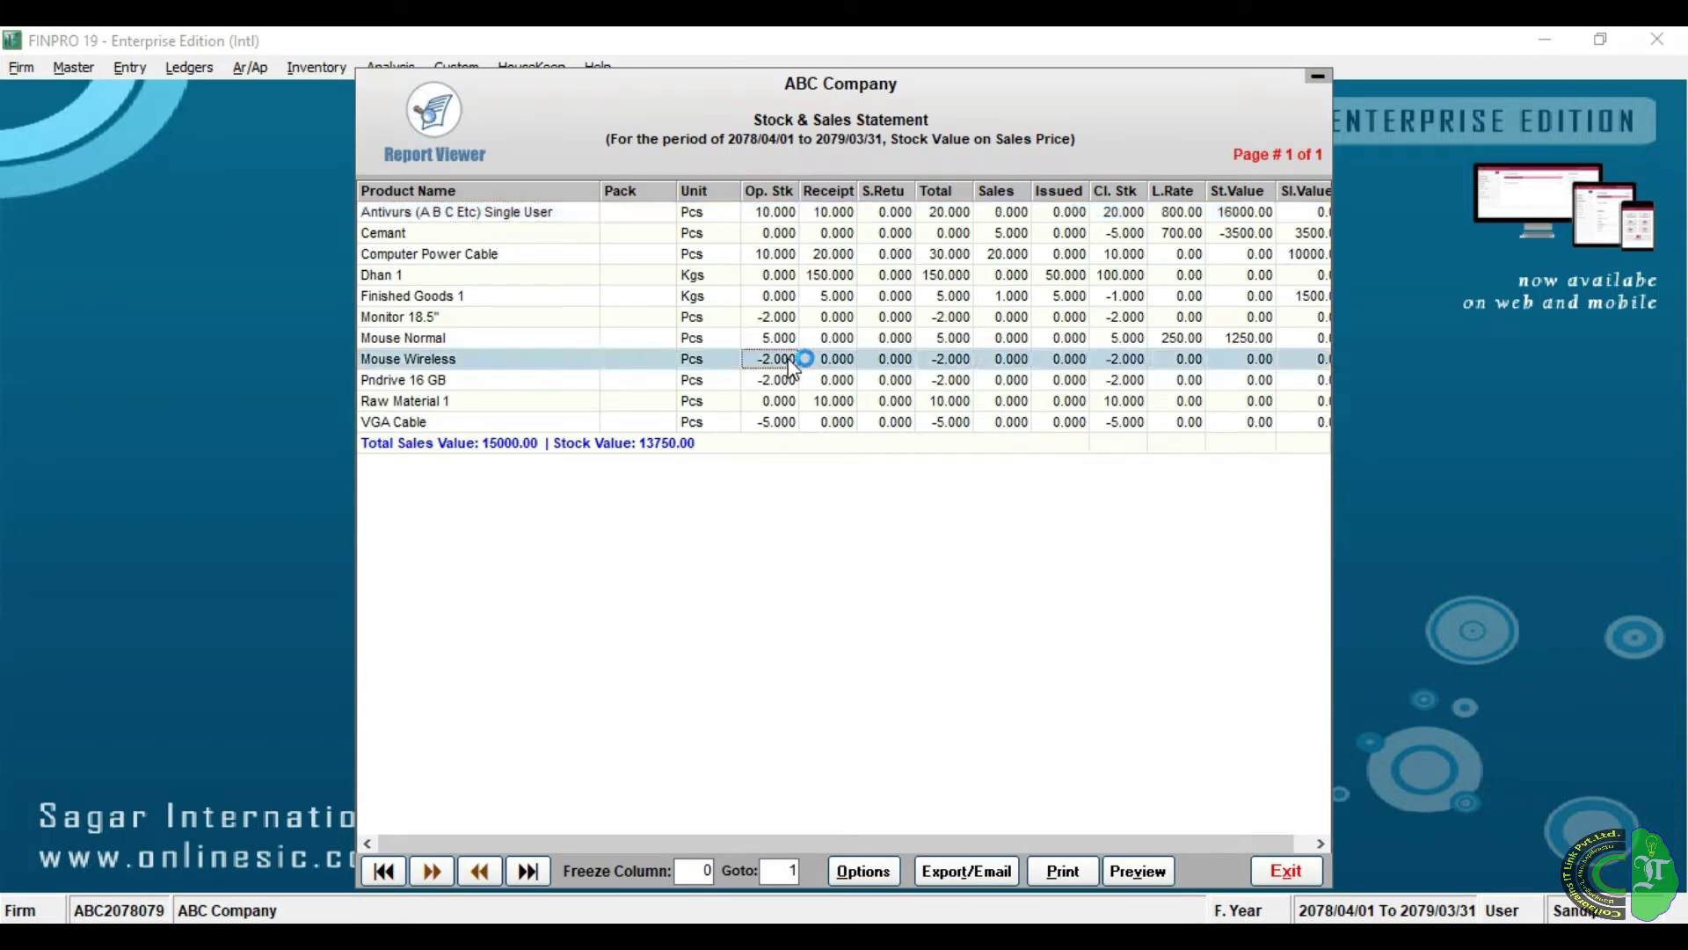
click(822, 234)
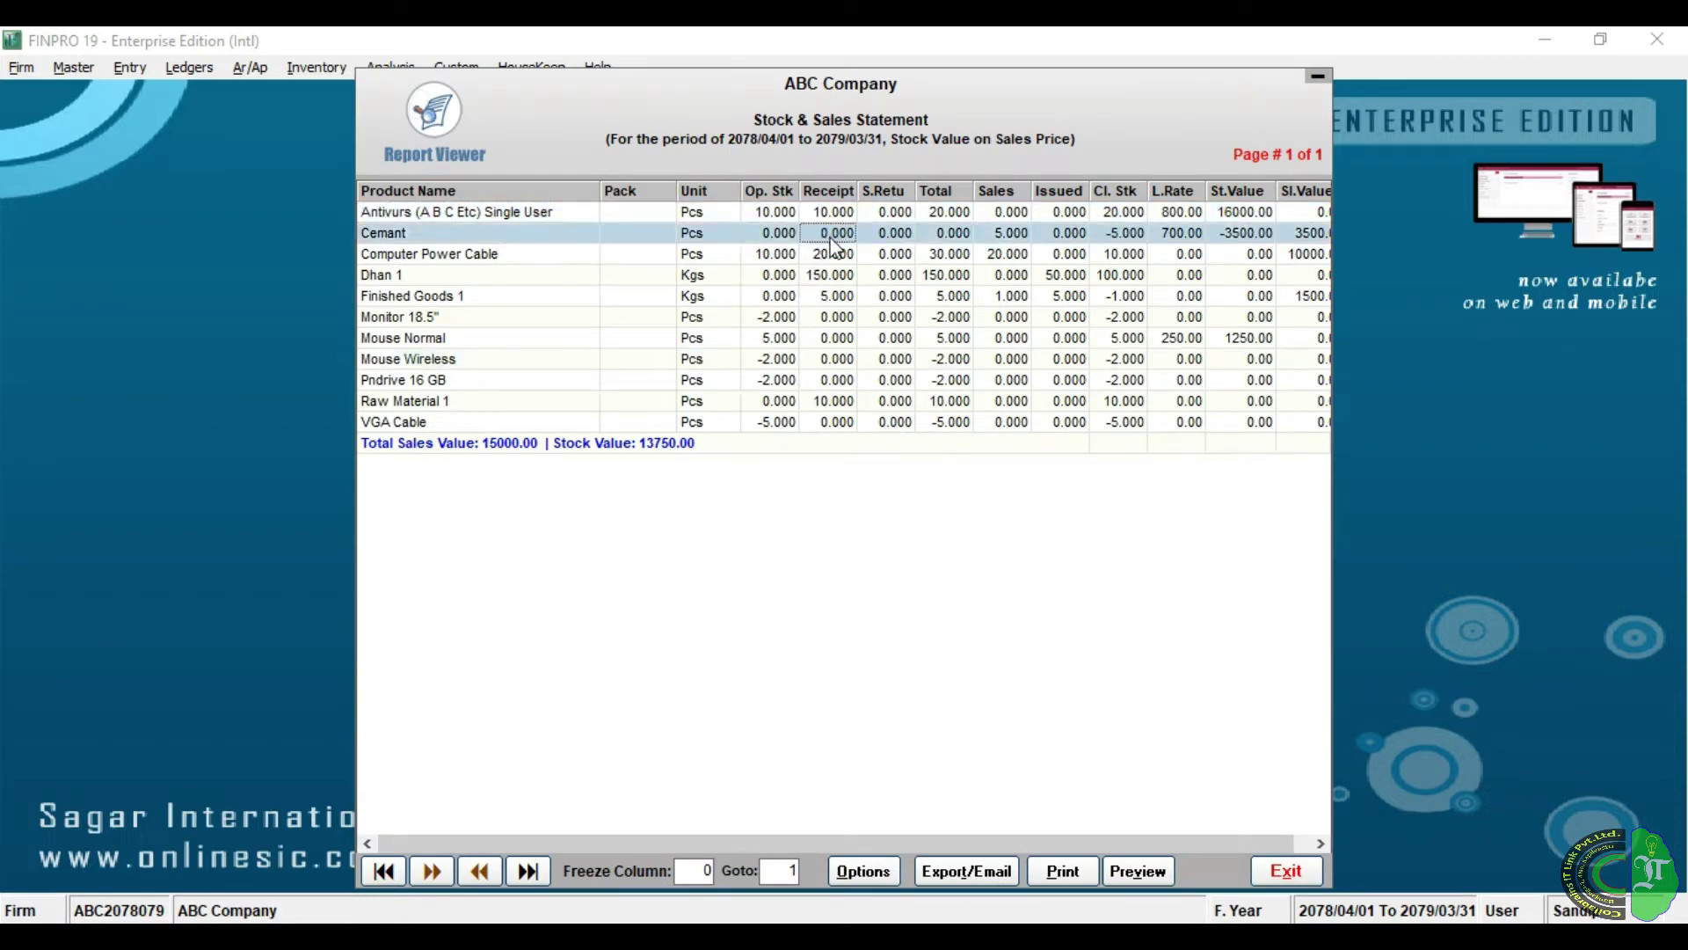
key(Up)
key(Down)
key(Down)
key(Down)
key(Down)
key(Down)
key(Down)
key(Down)
key(Down)
key(Down)
key(Down)
key(Down)
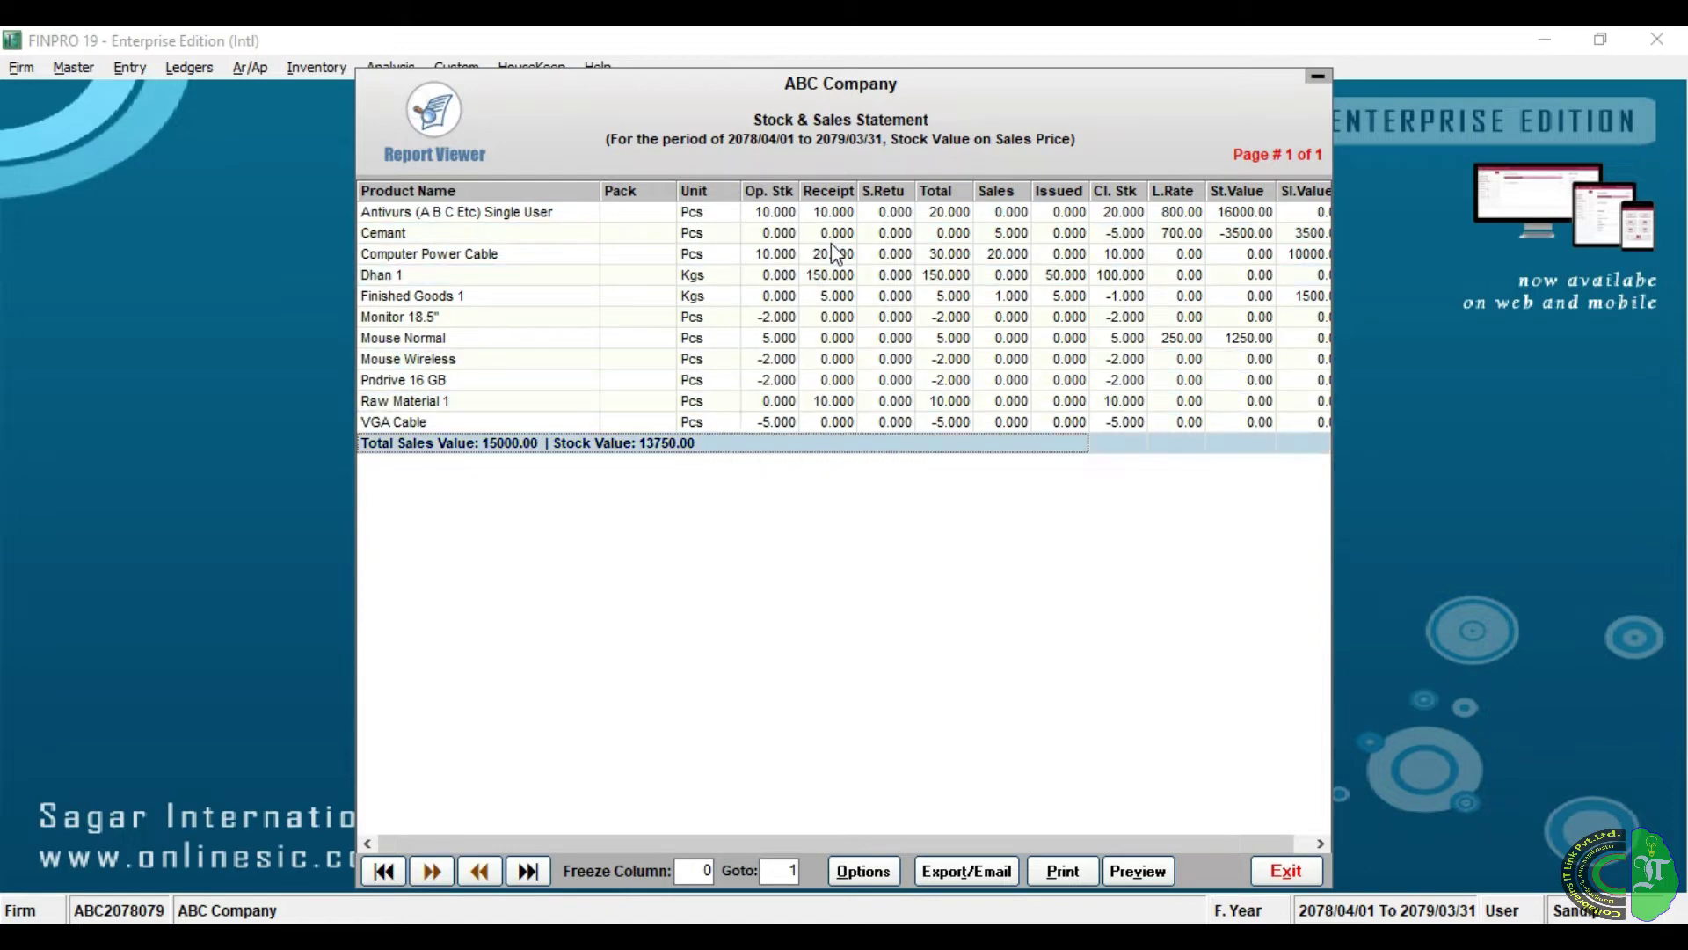
key(Up)
key(Up)
key(Up)
key(Up)
key(Up)
key(Up)
key(Up)
key(Up)
key(Up)
key(Up)
key(Up)
key(Down)
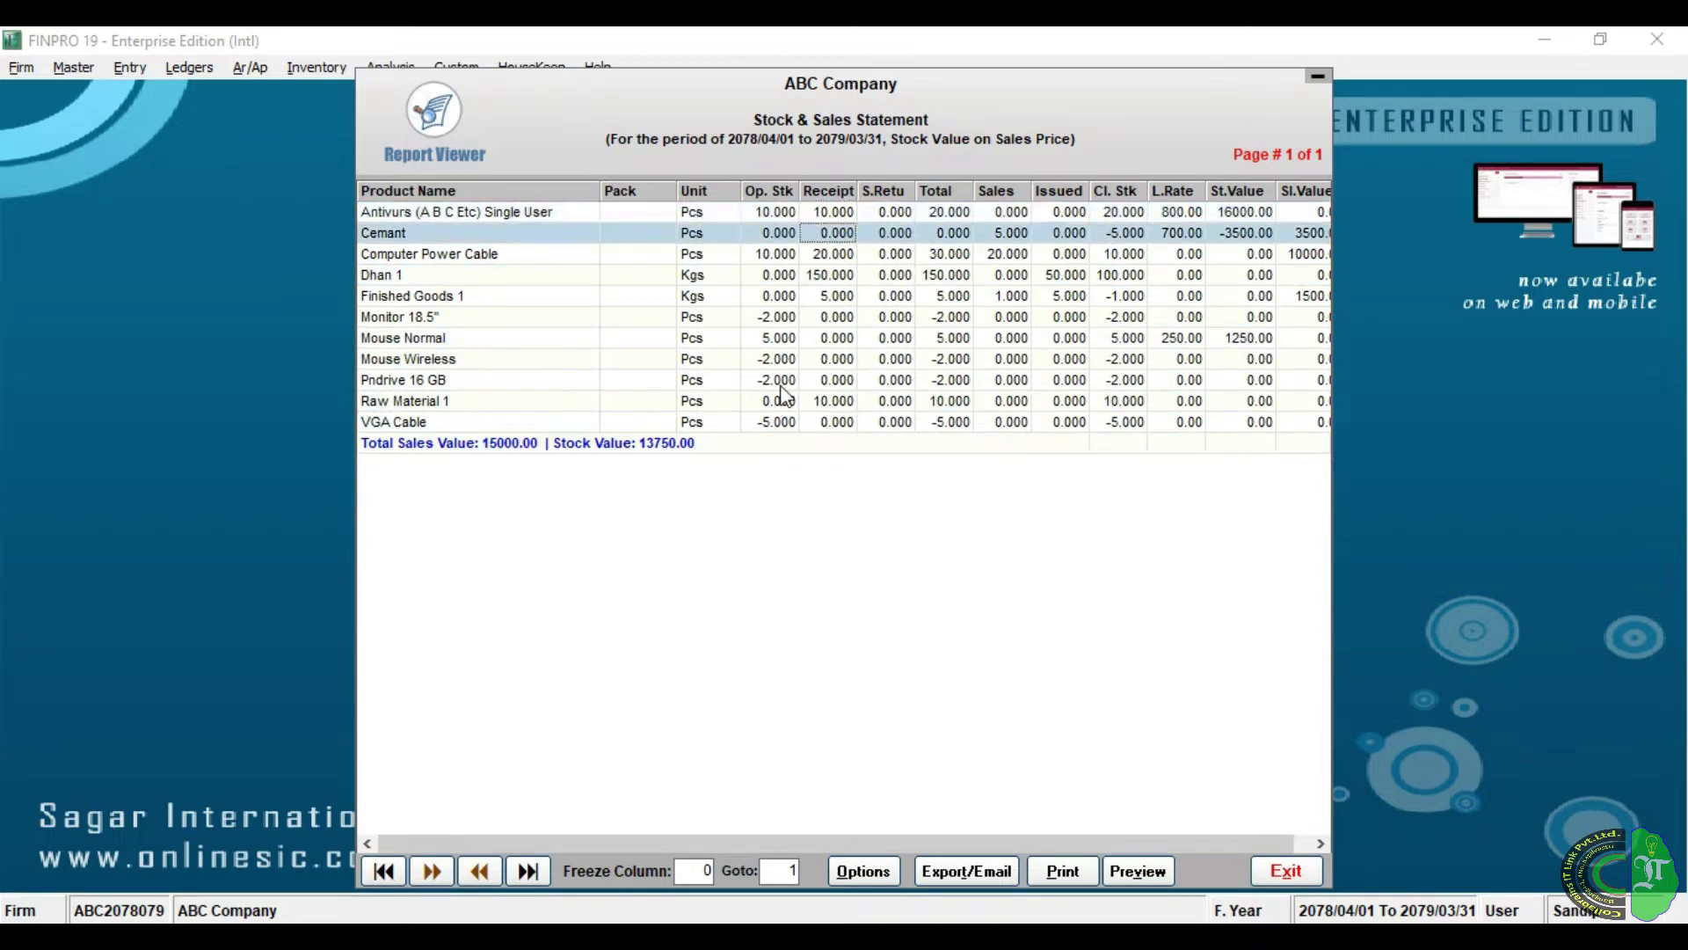
key(Down)
key(Down)
Review the Monitor 18.5" row of the statement across its stock, sales and value columns
click(786, 320)
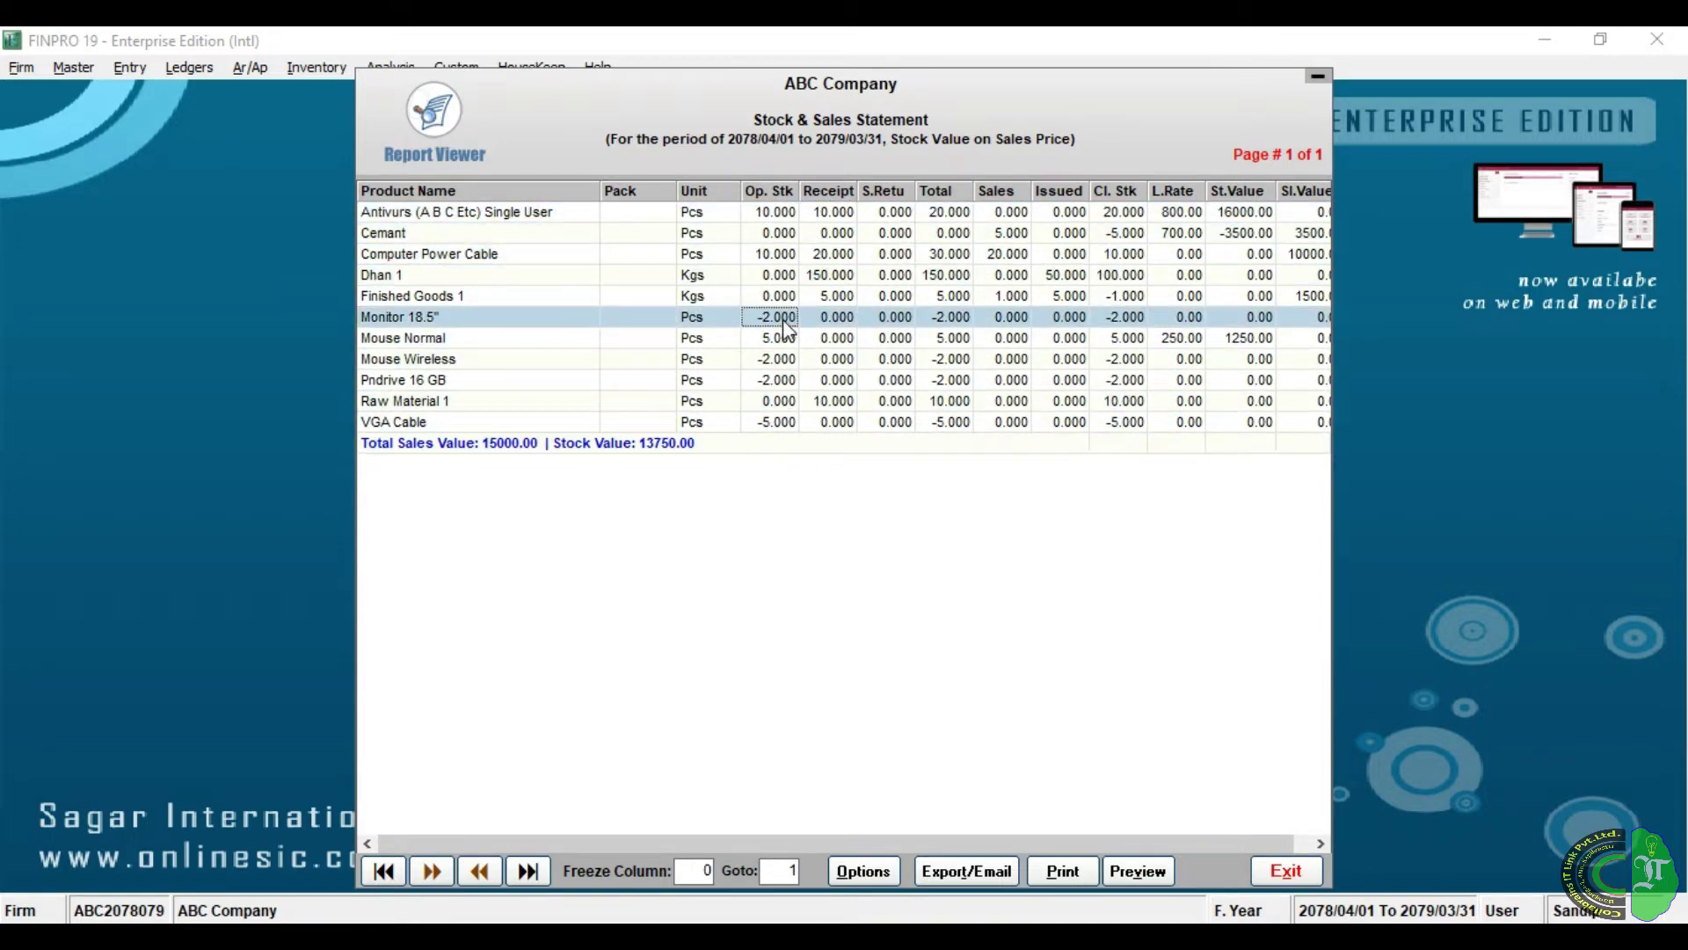
key(Down)
key(Up)
key(Right)
key(Right)
key(Right)
key(Right)
key(Right)
key(Right)
key(Right)
key(Right)
key(Right)
key(Left)
key(Left)
key(Home)
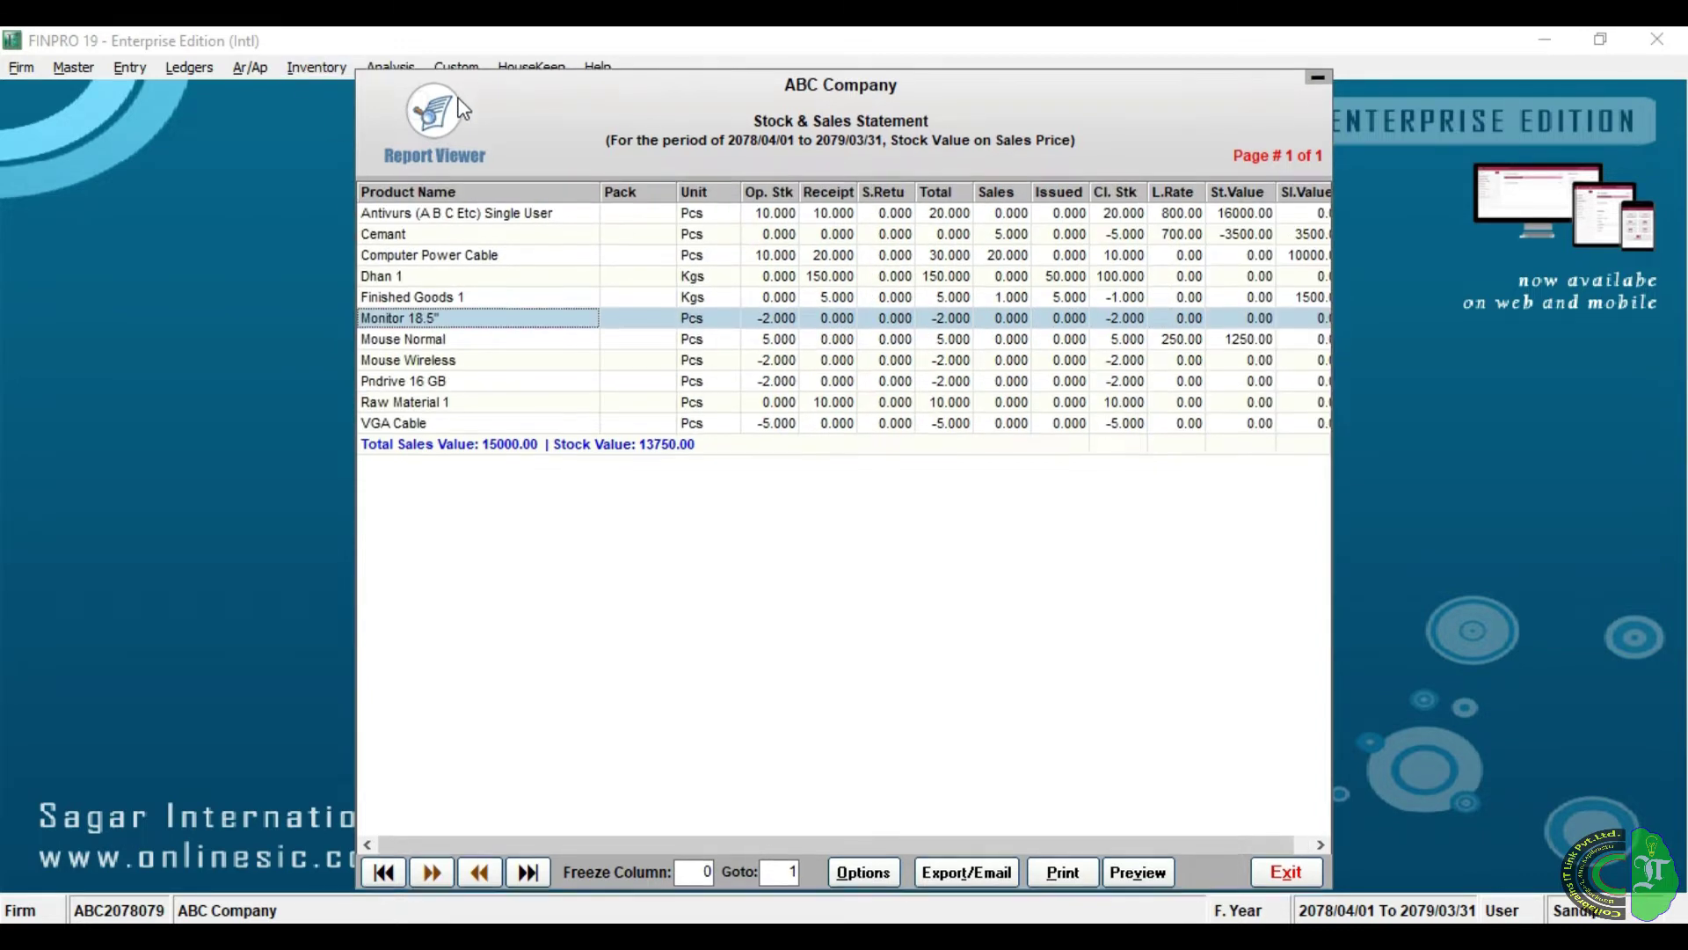
Move the statement window clear of the main menu and generate the Stock Ledger for all products with the default options
drag(415, 79, 404, 119)
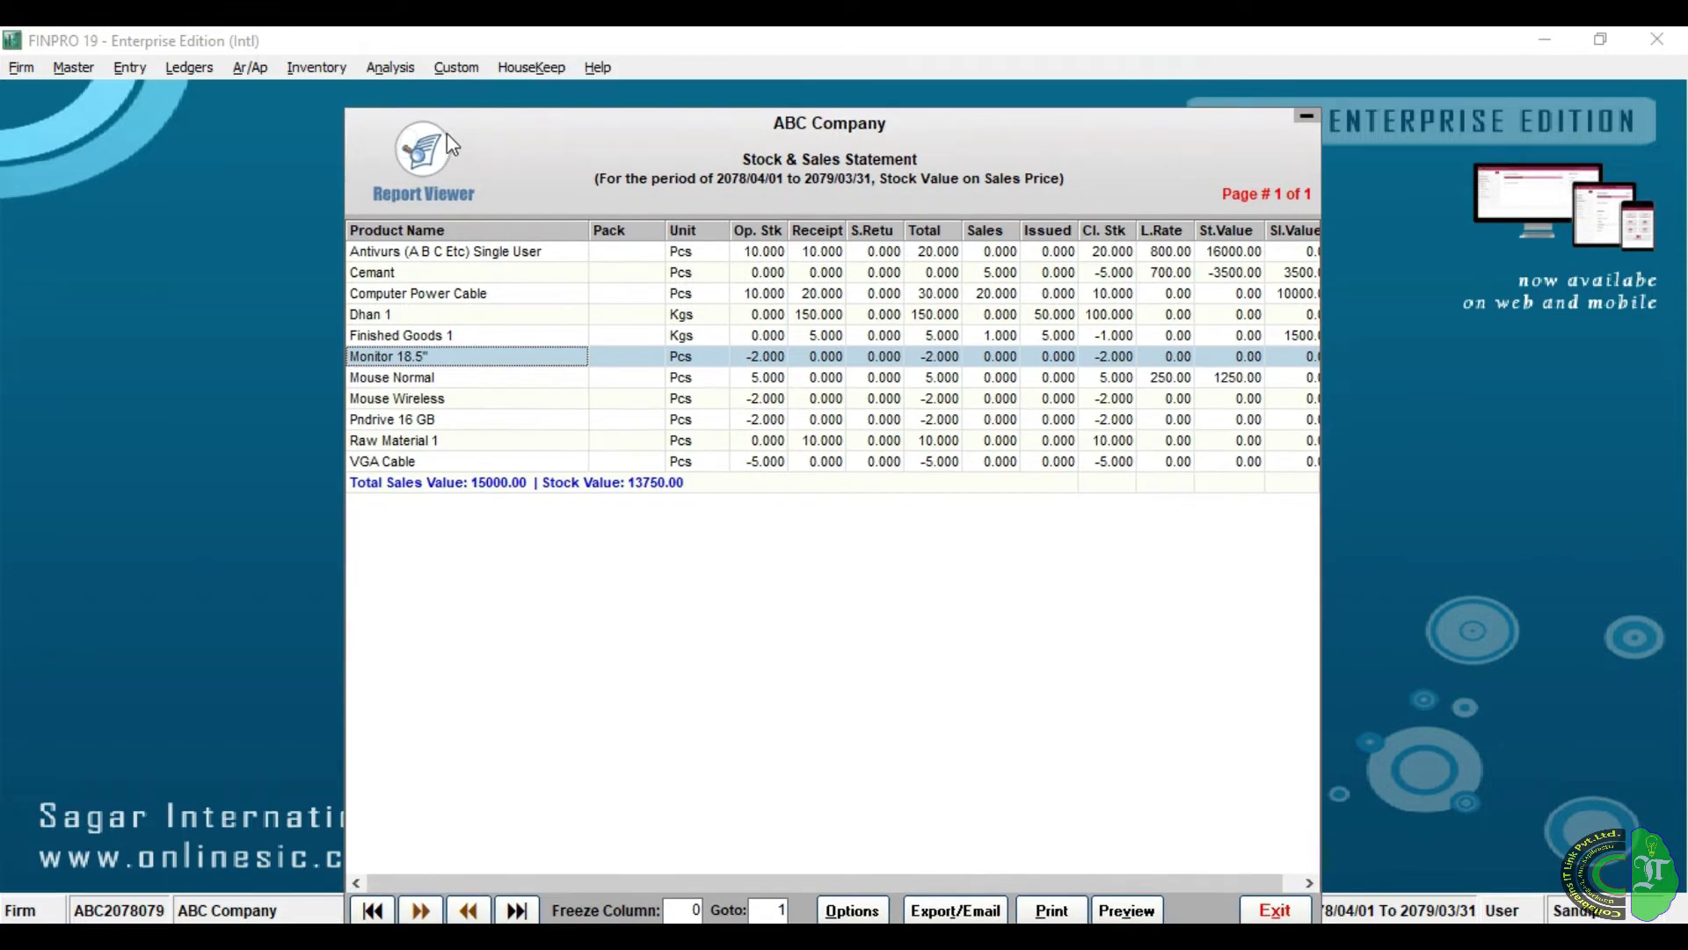
click(317, 68)
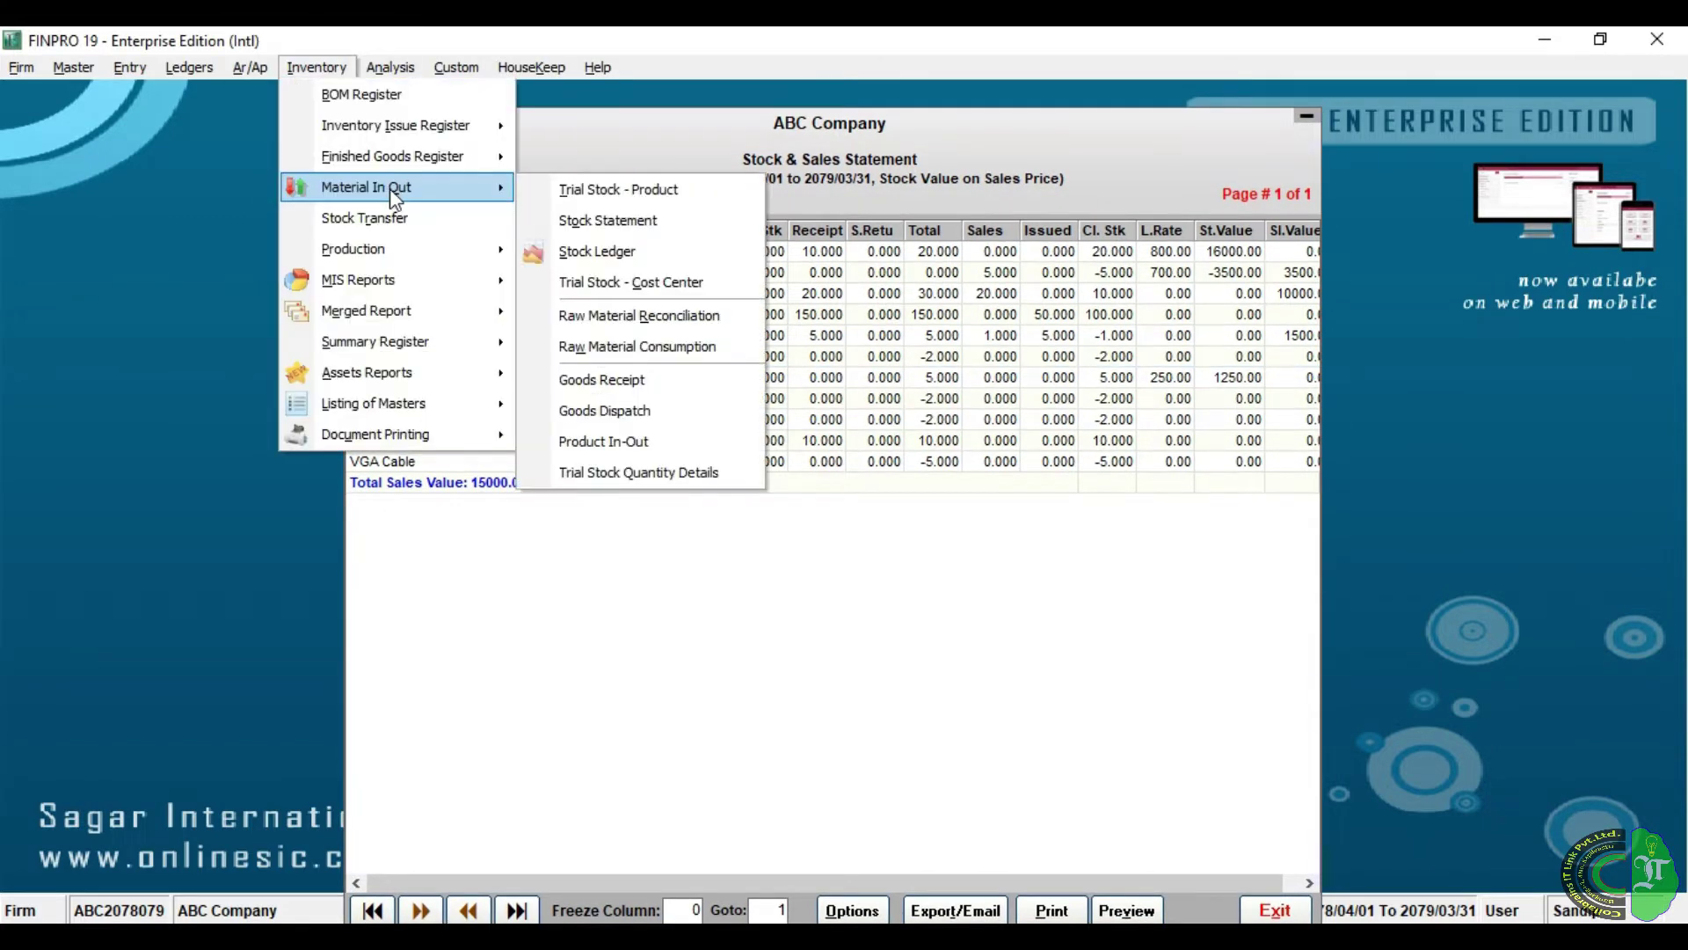
click(685, 251)
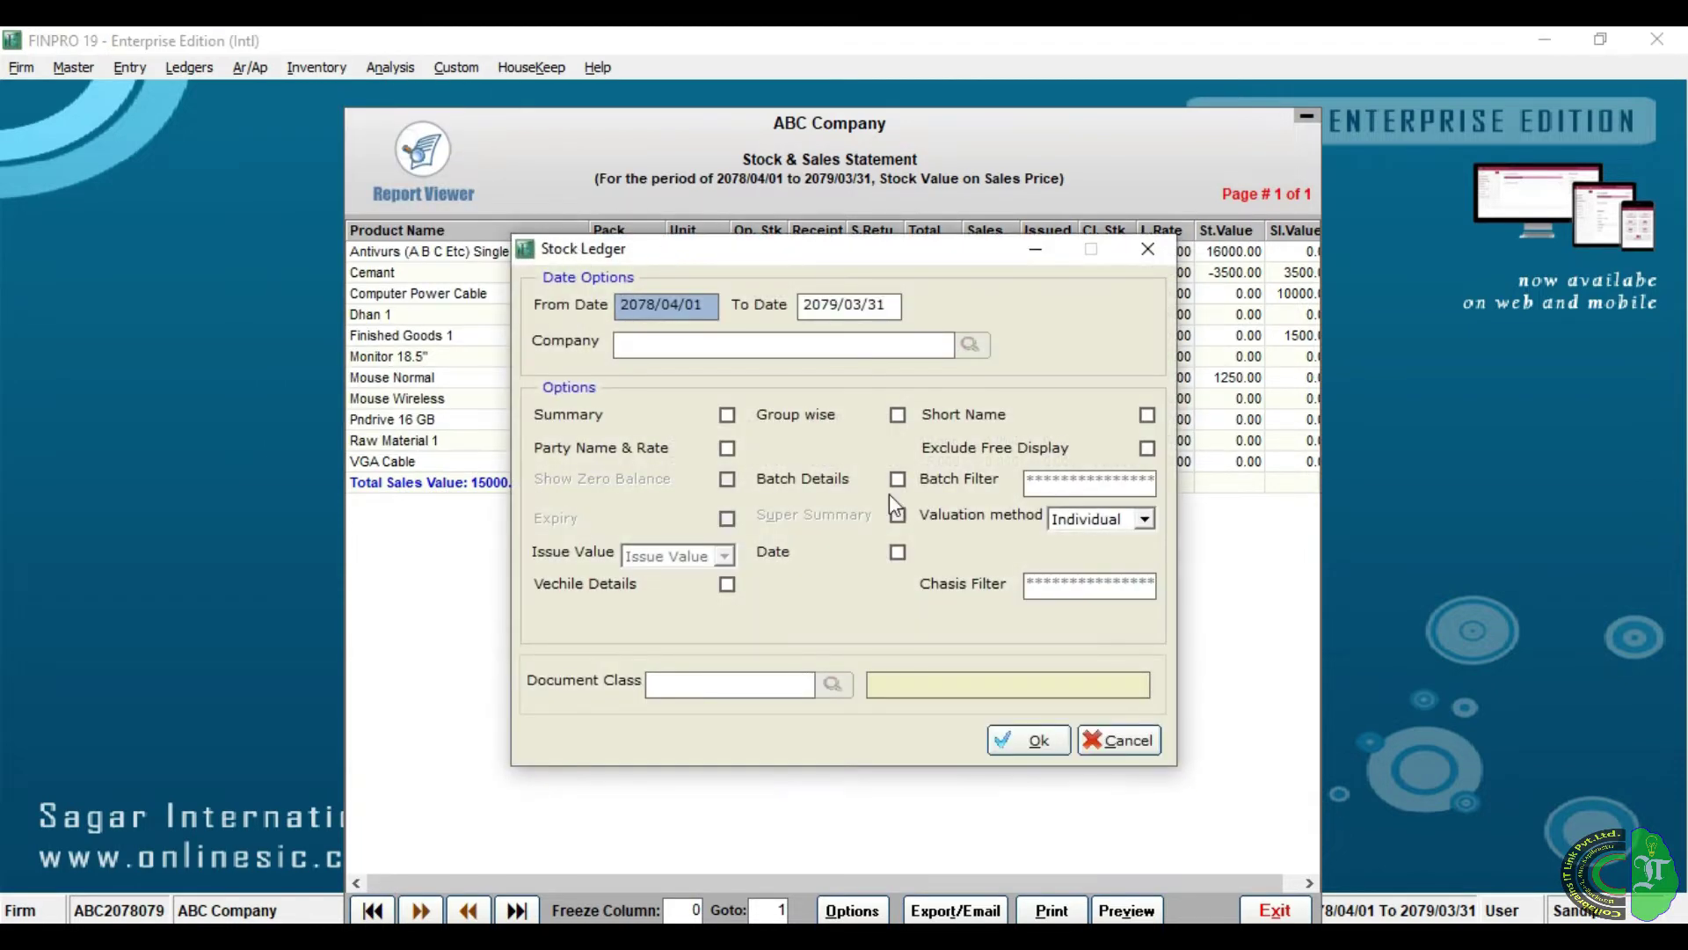
click(1012, 744)
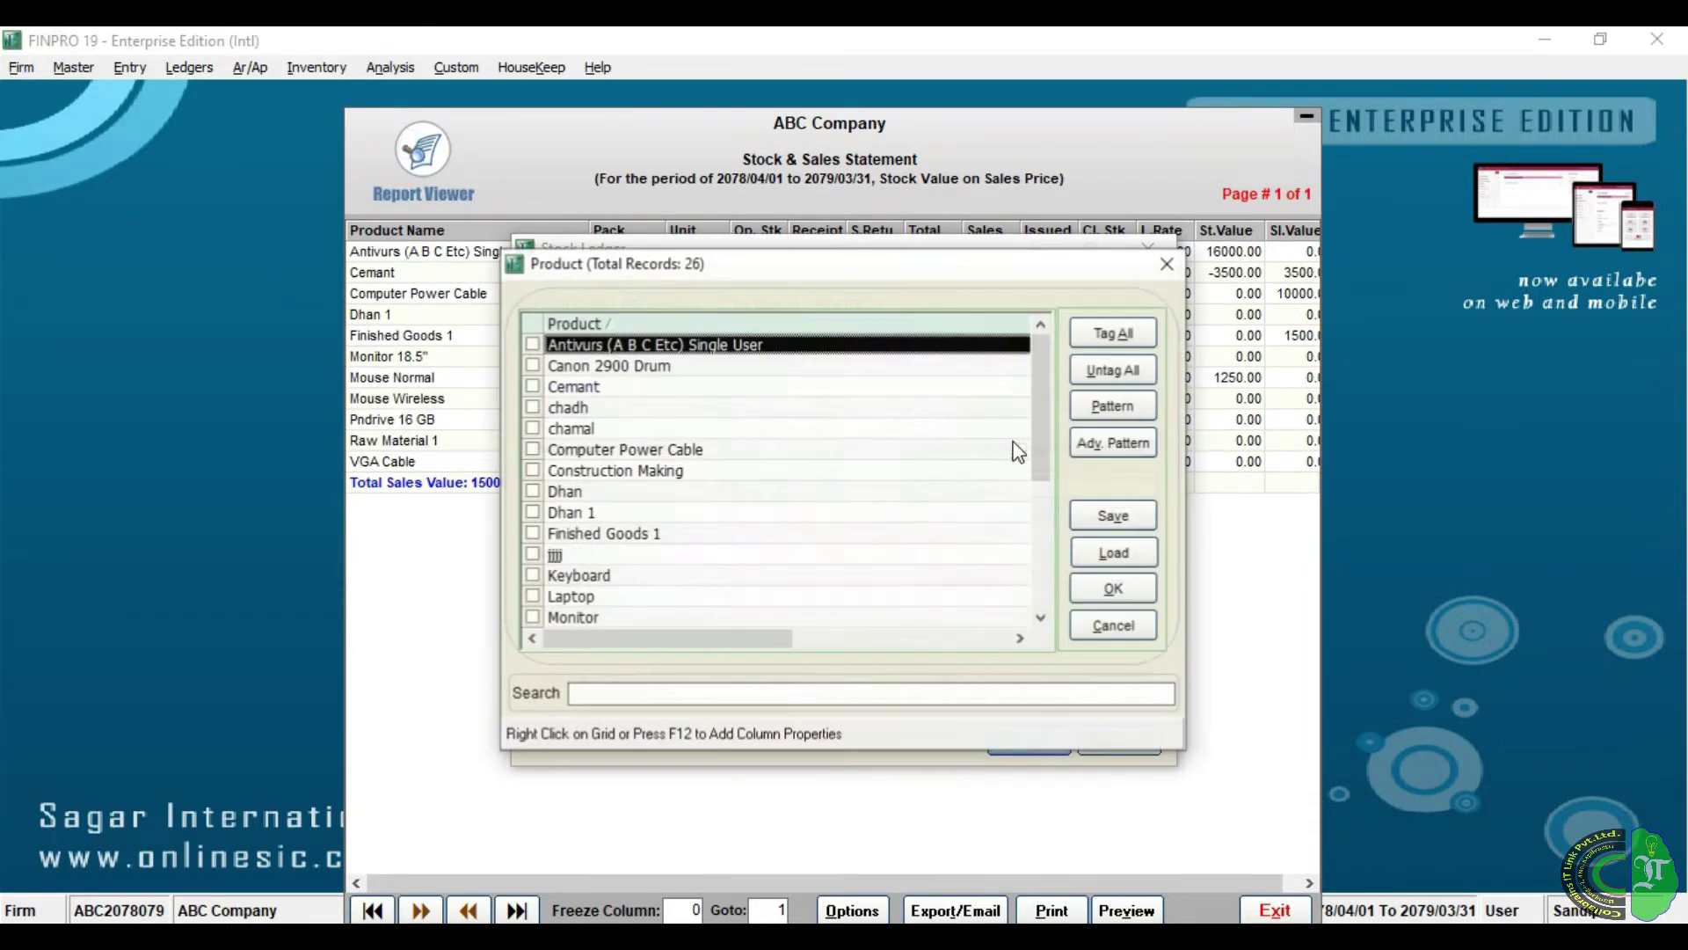
click(1098, 341)
click(1112, 598)
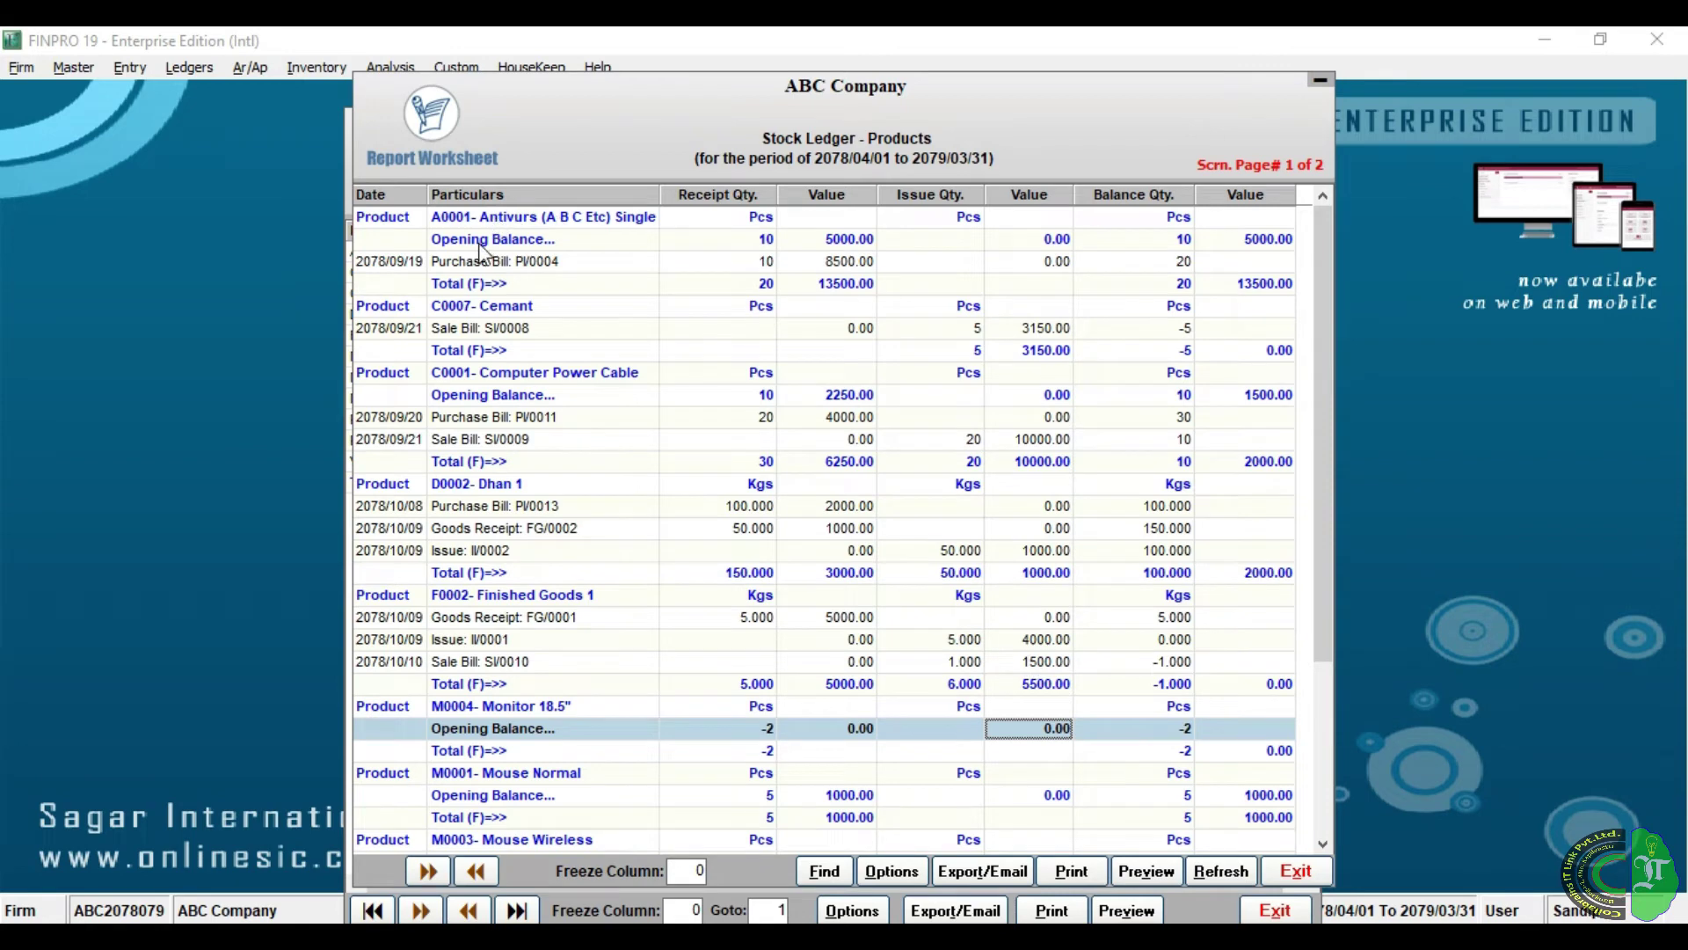
Examine the Stock Ledger's Antivurs and Computer Power Cable entries, comparing opening balance, purchase, sale and balance quantities, and dismiss the printer notification
click(489, 263)
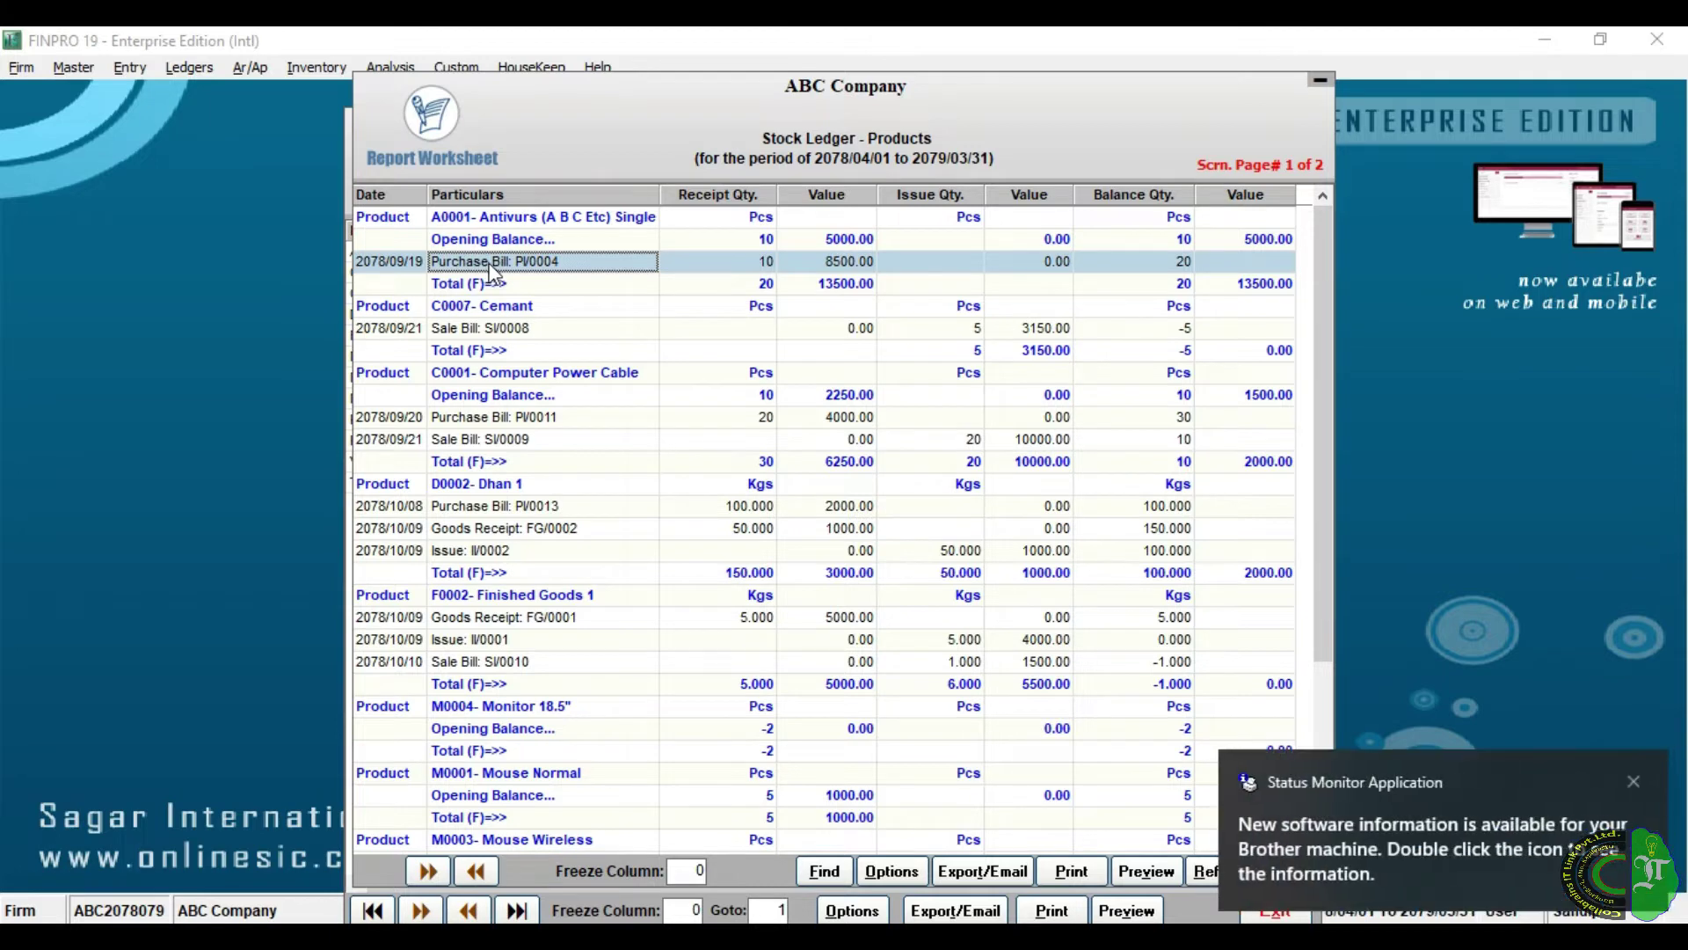
click(1636, 782)
click(550, 417)
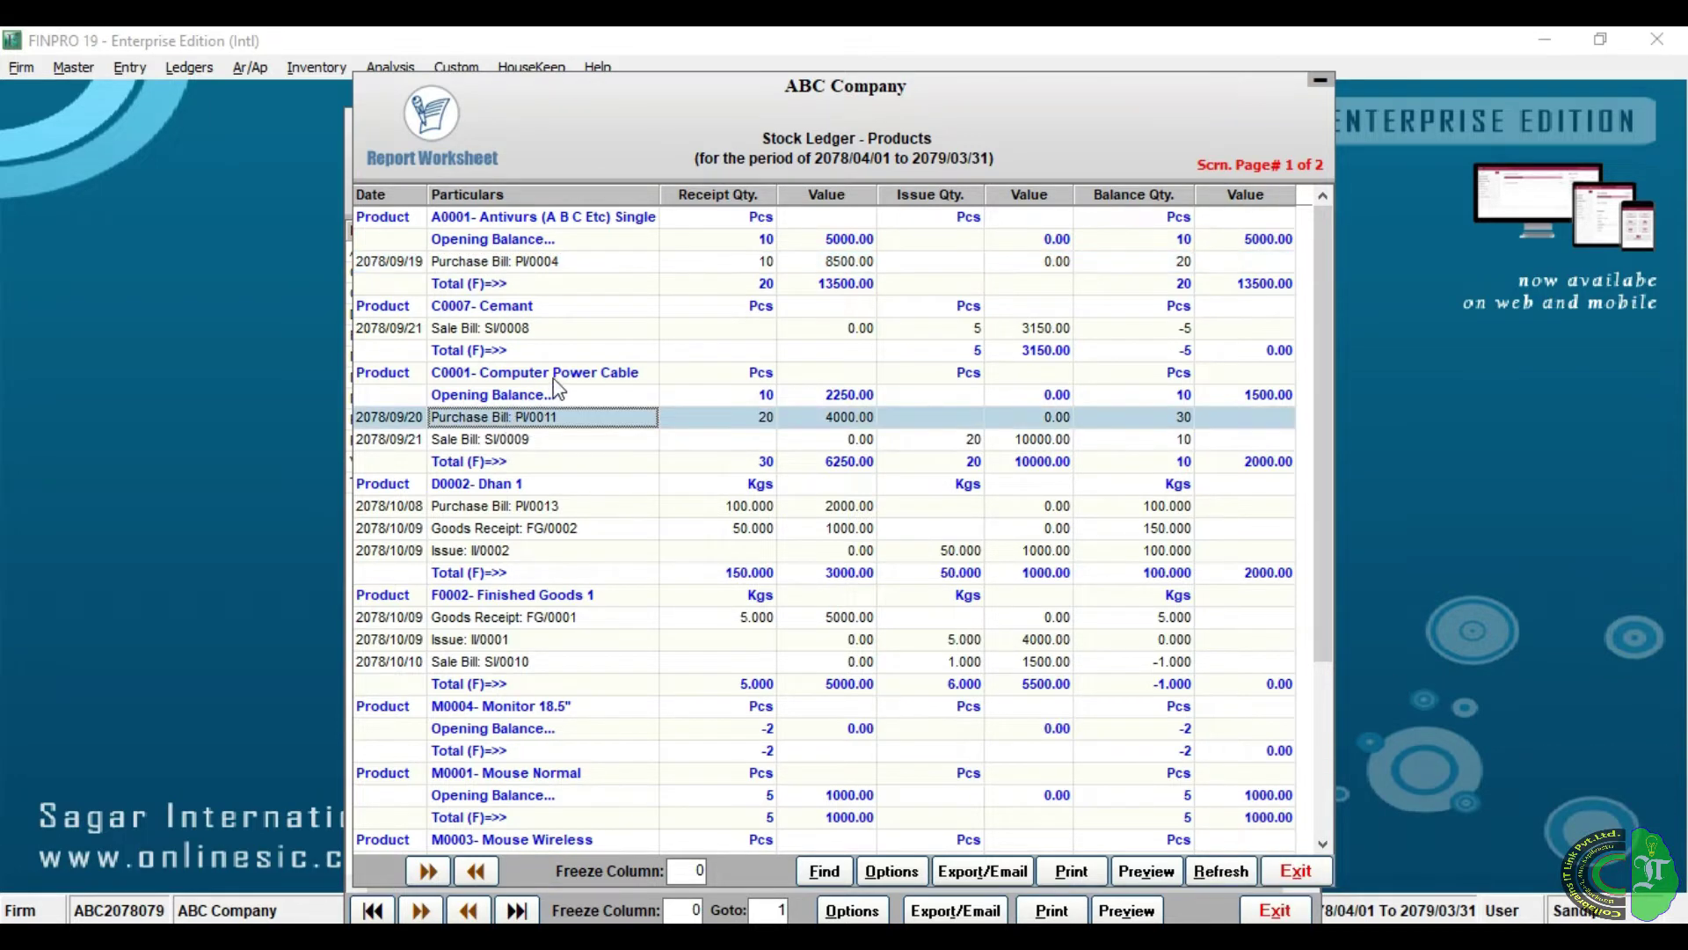
click(554, 380)
click(538, 417)
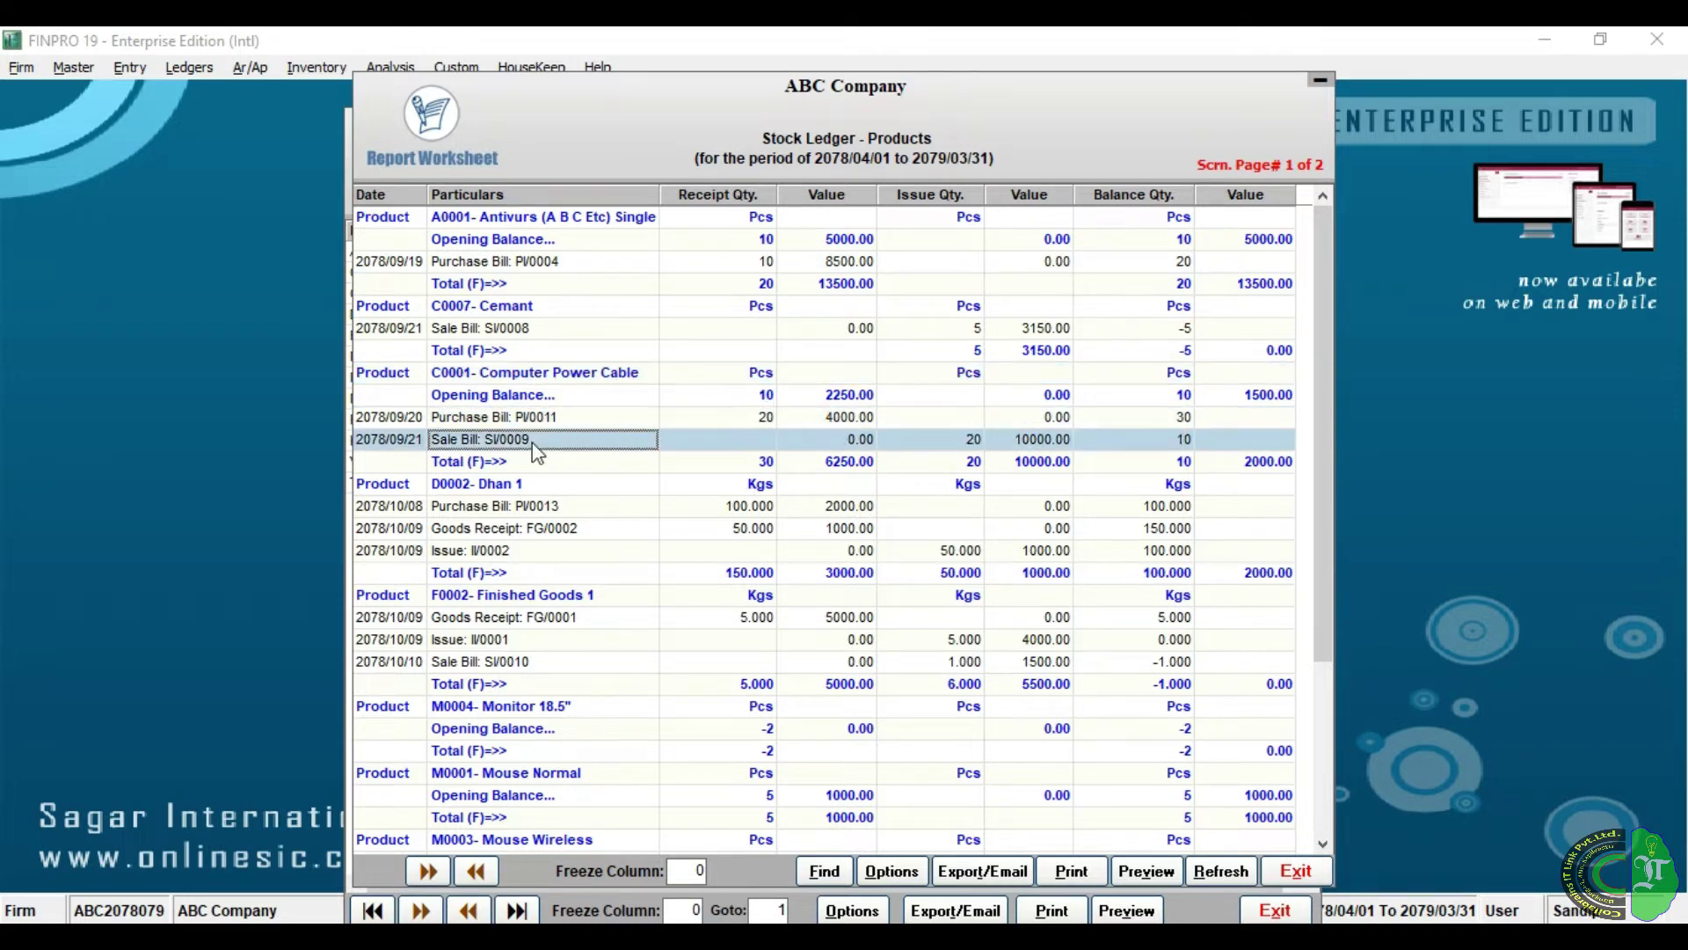
click(849, 439)
click(574, 396)
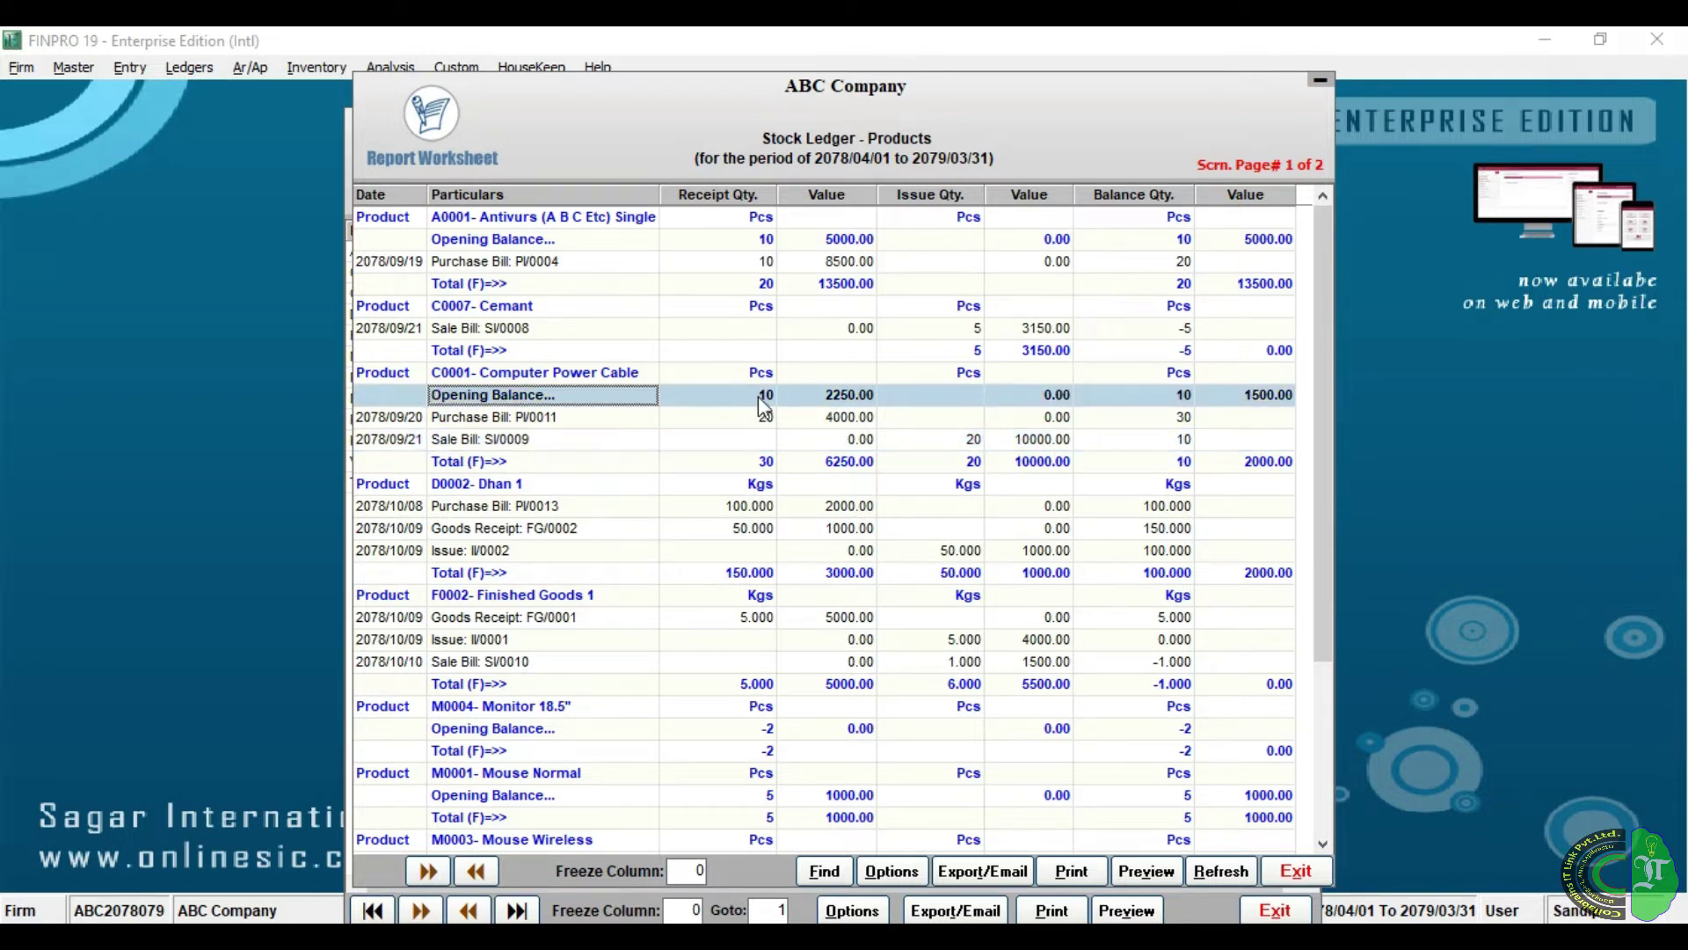
click(761, 420)
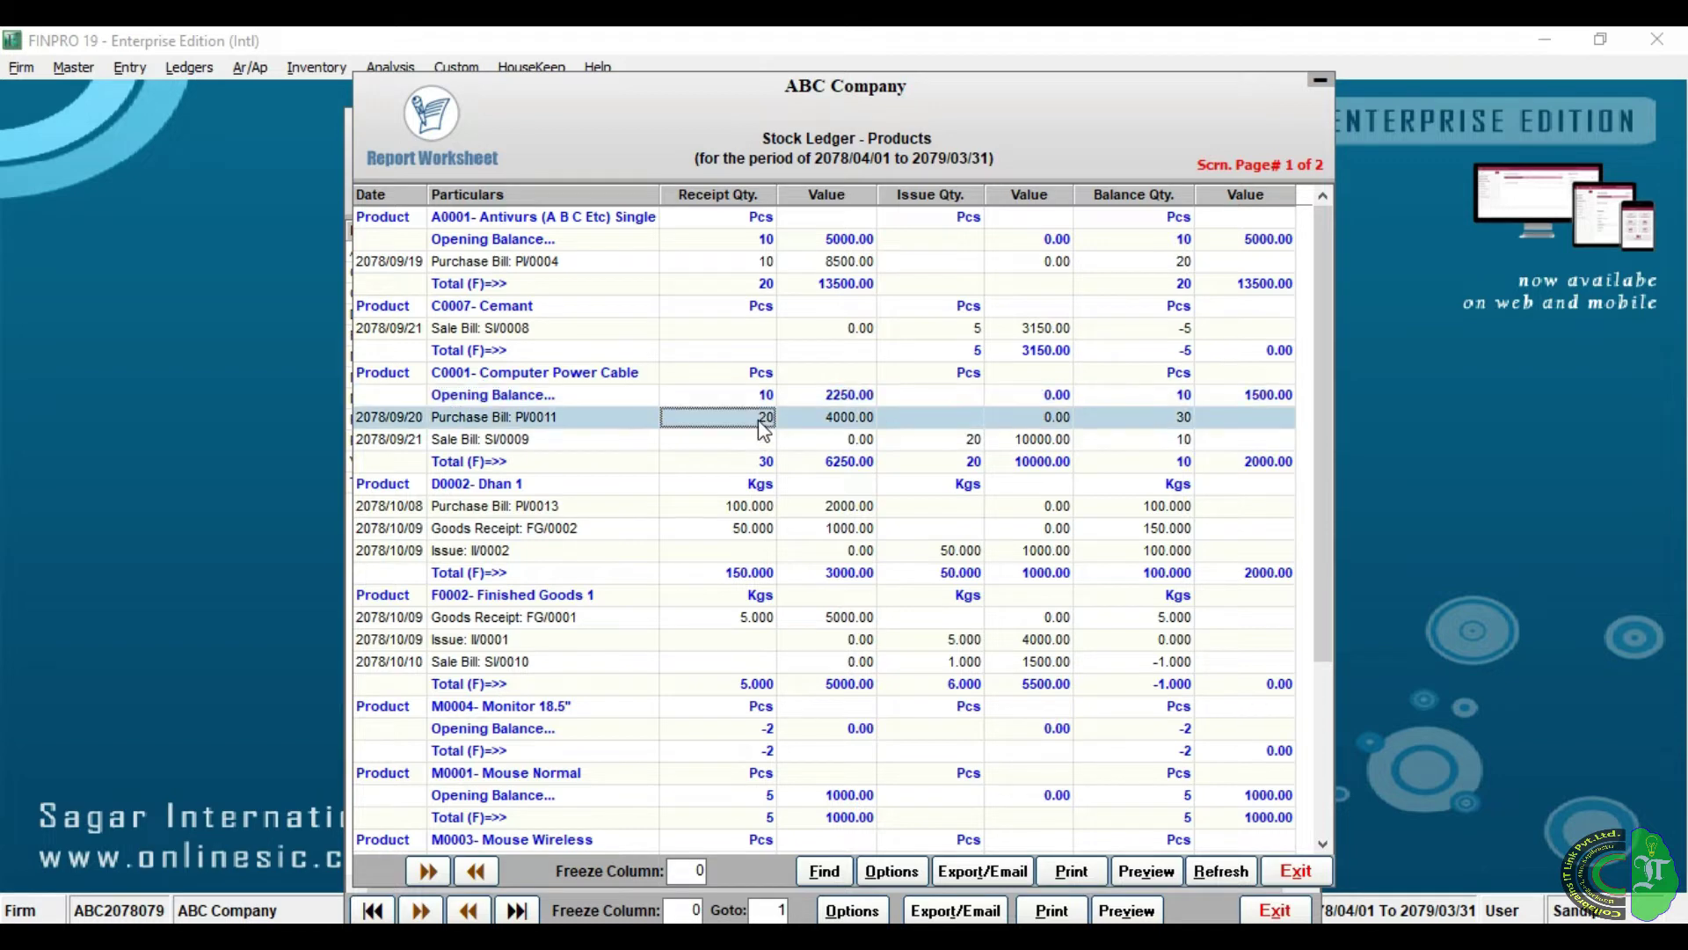
click(960, 441)
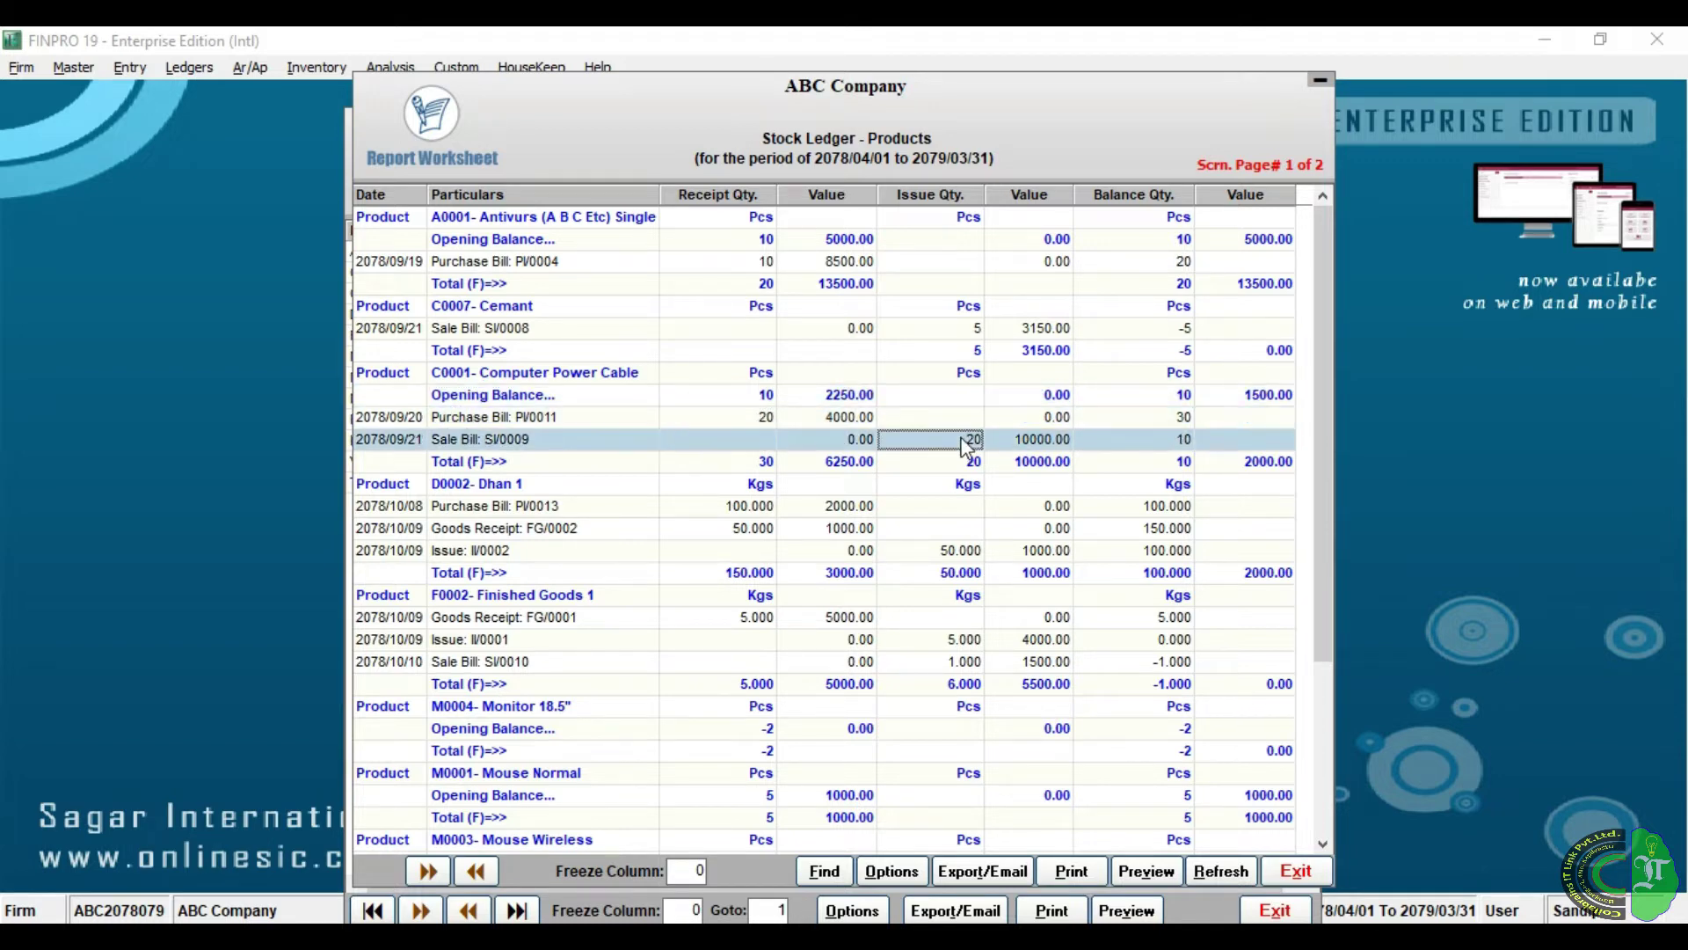
click(1180, 468)
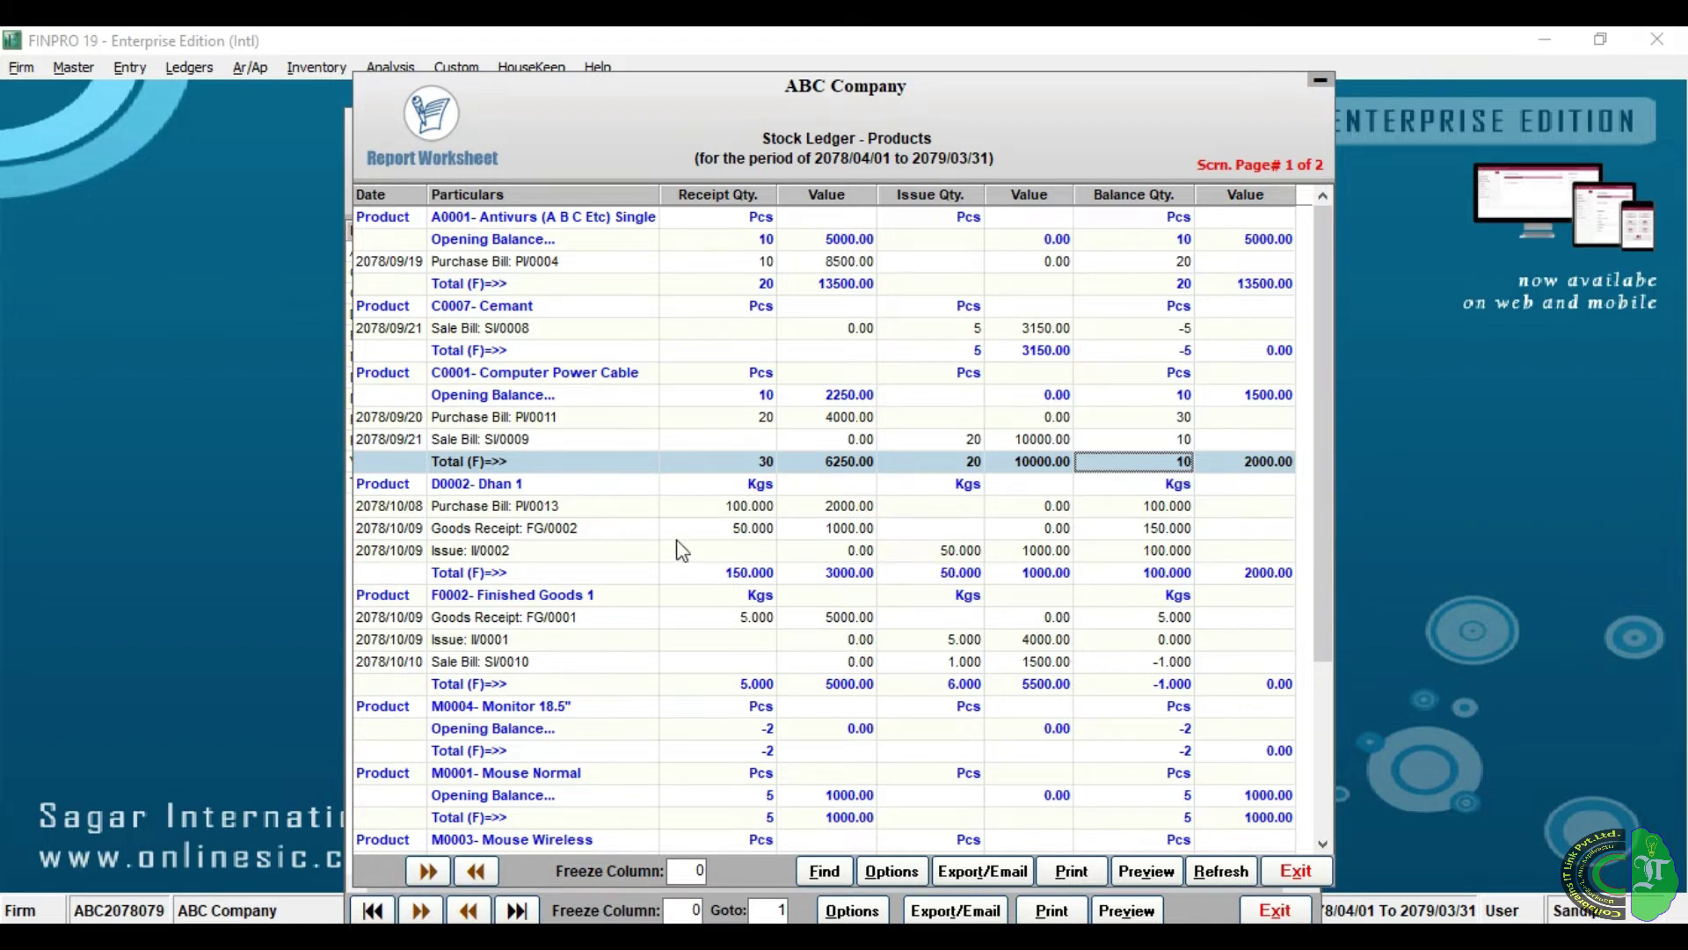
Examine the Dhan 1 purchase, goods receipt and issue entries, and the remaining products through the ledger's grand total
click(529, 490)
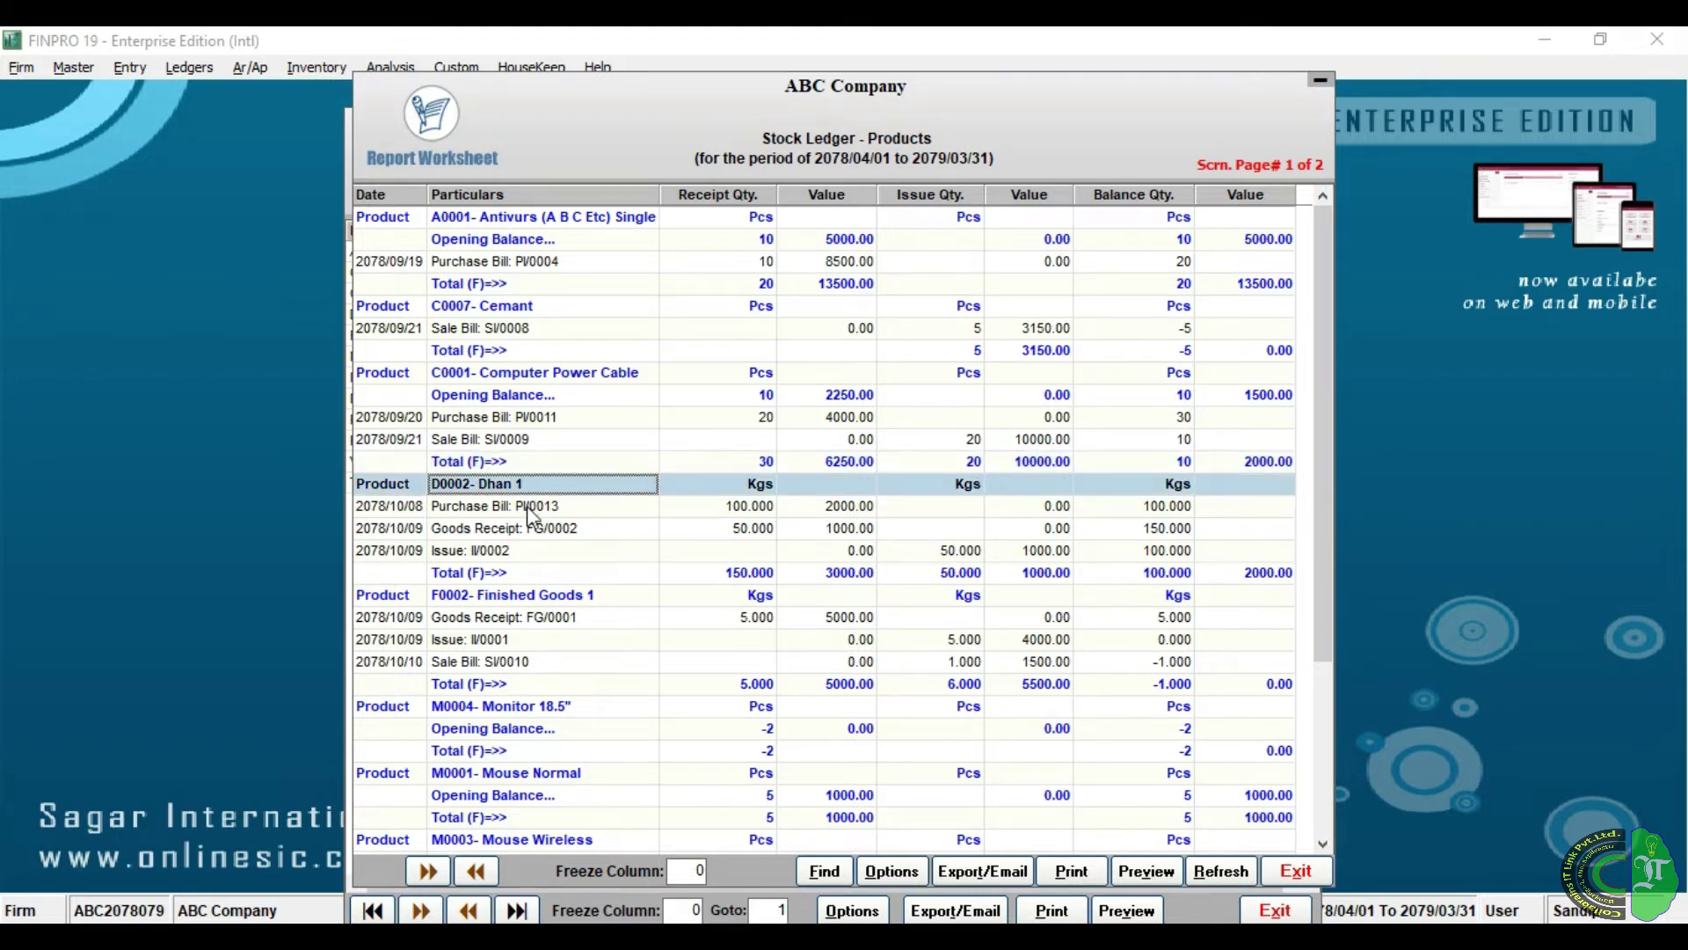
click(525, 548)
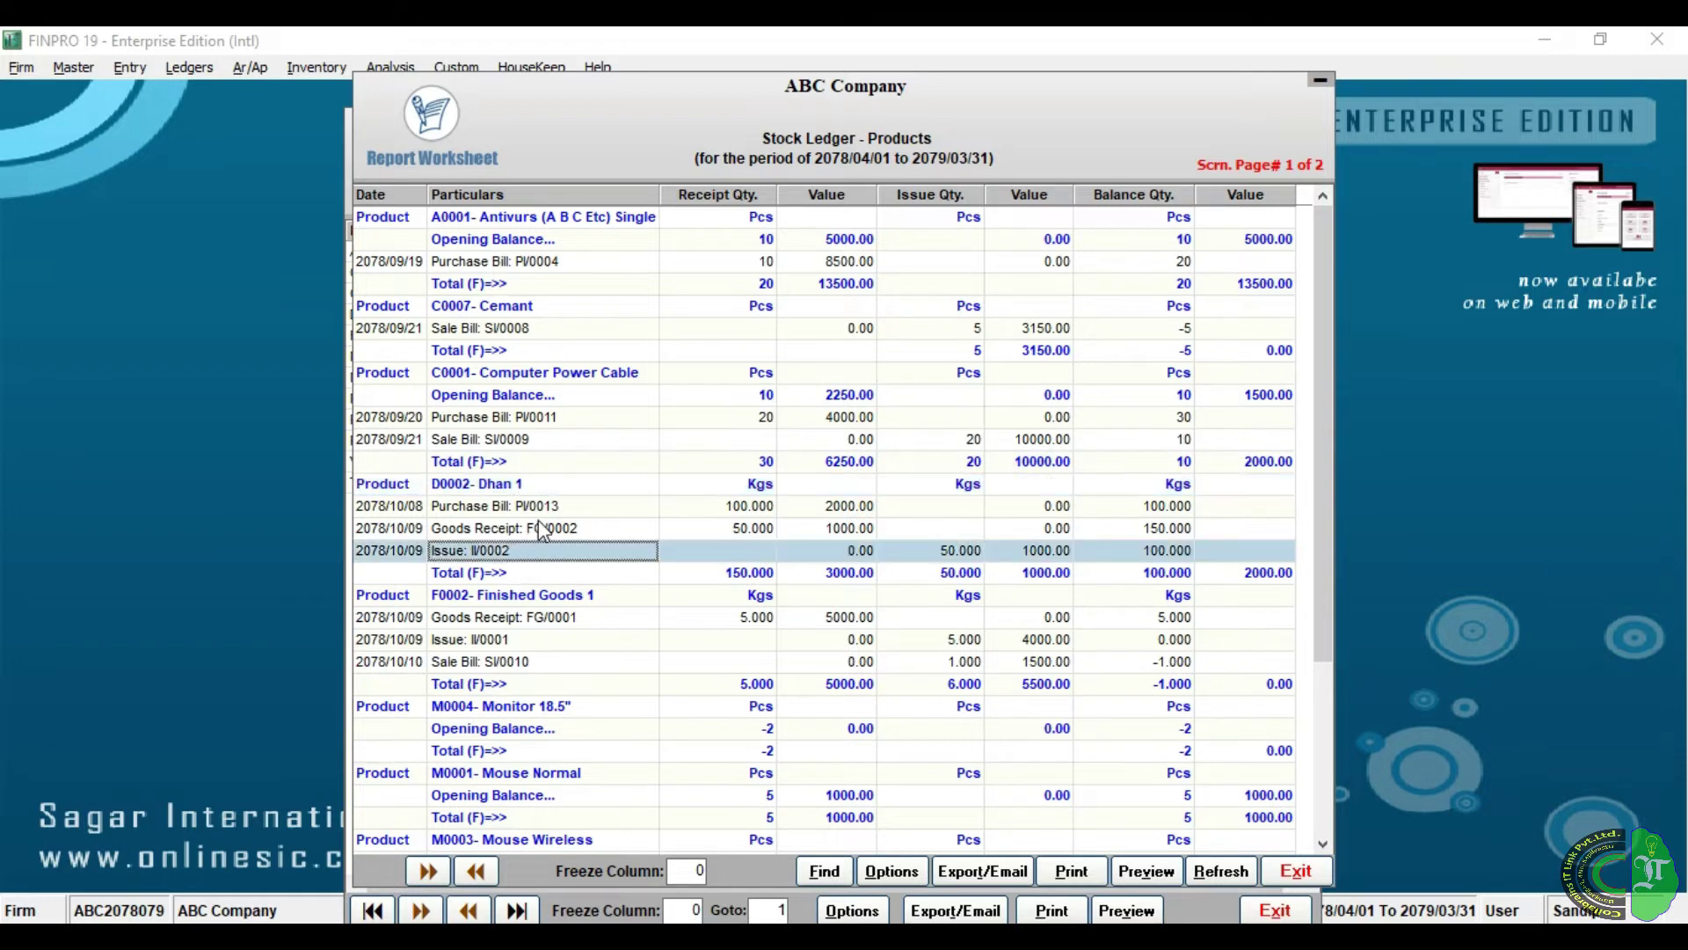
click(540, 526)
click(542, 508)
click(556, 492)
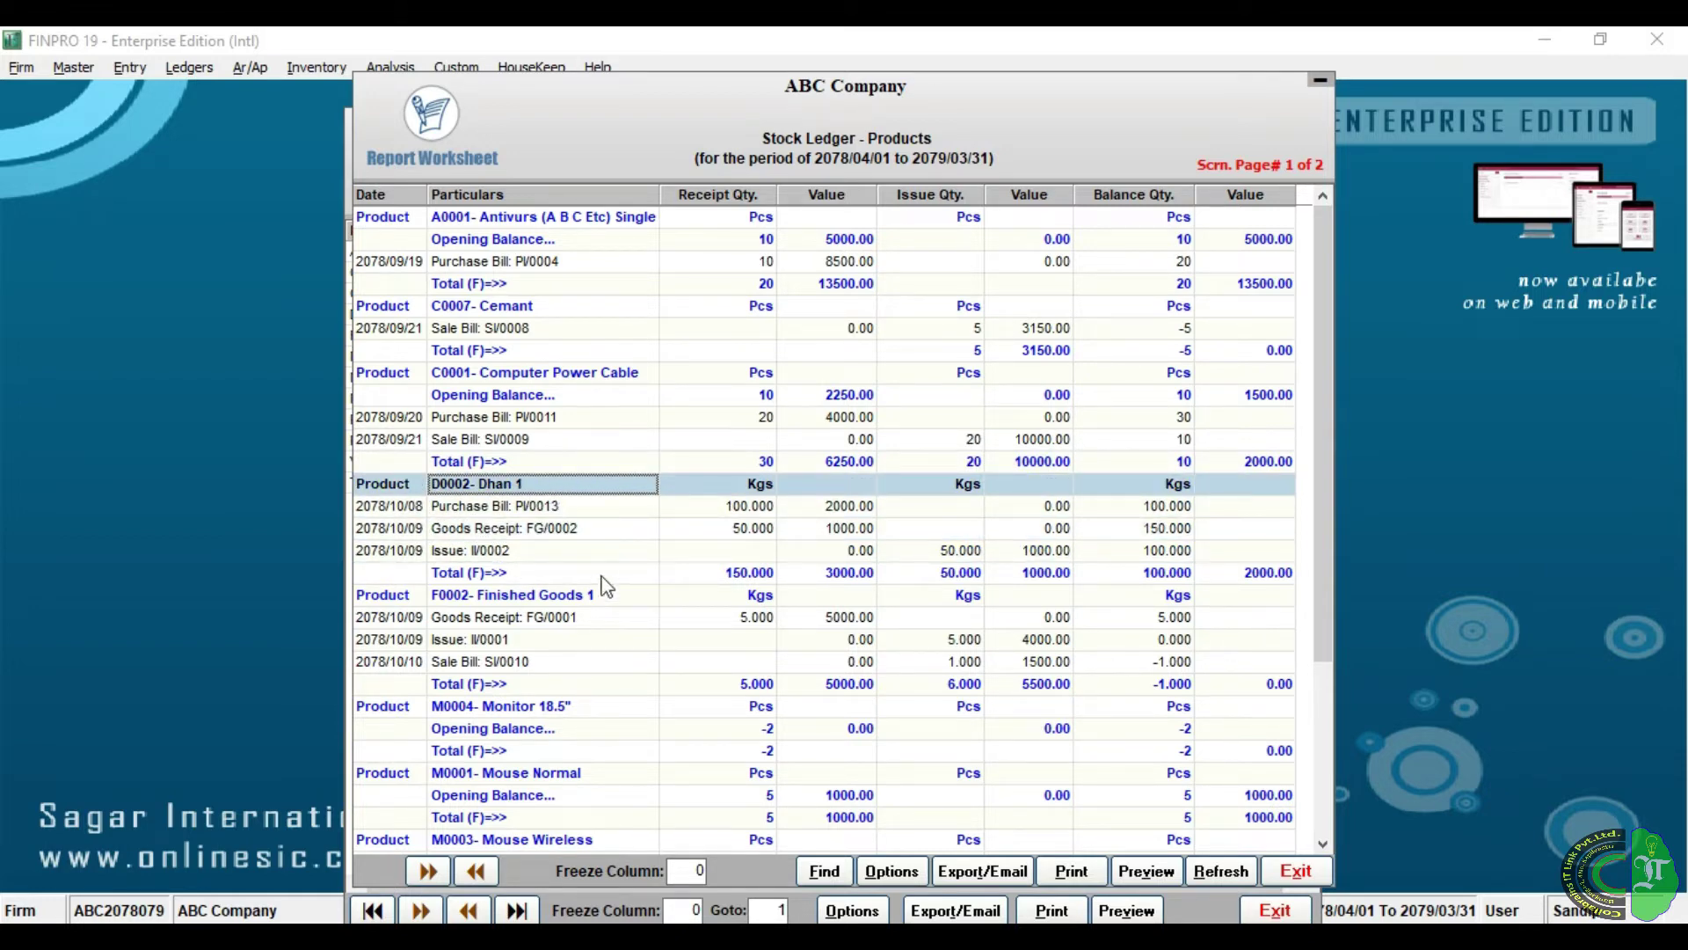
scroll(567, 664, down, 1)
scroll(567, 664, down, 3)
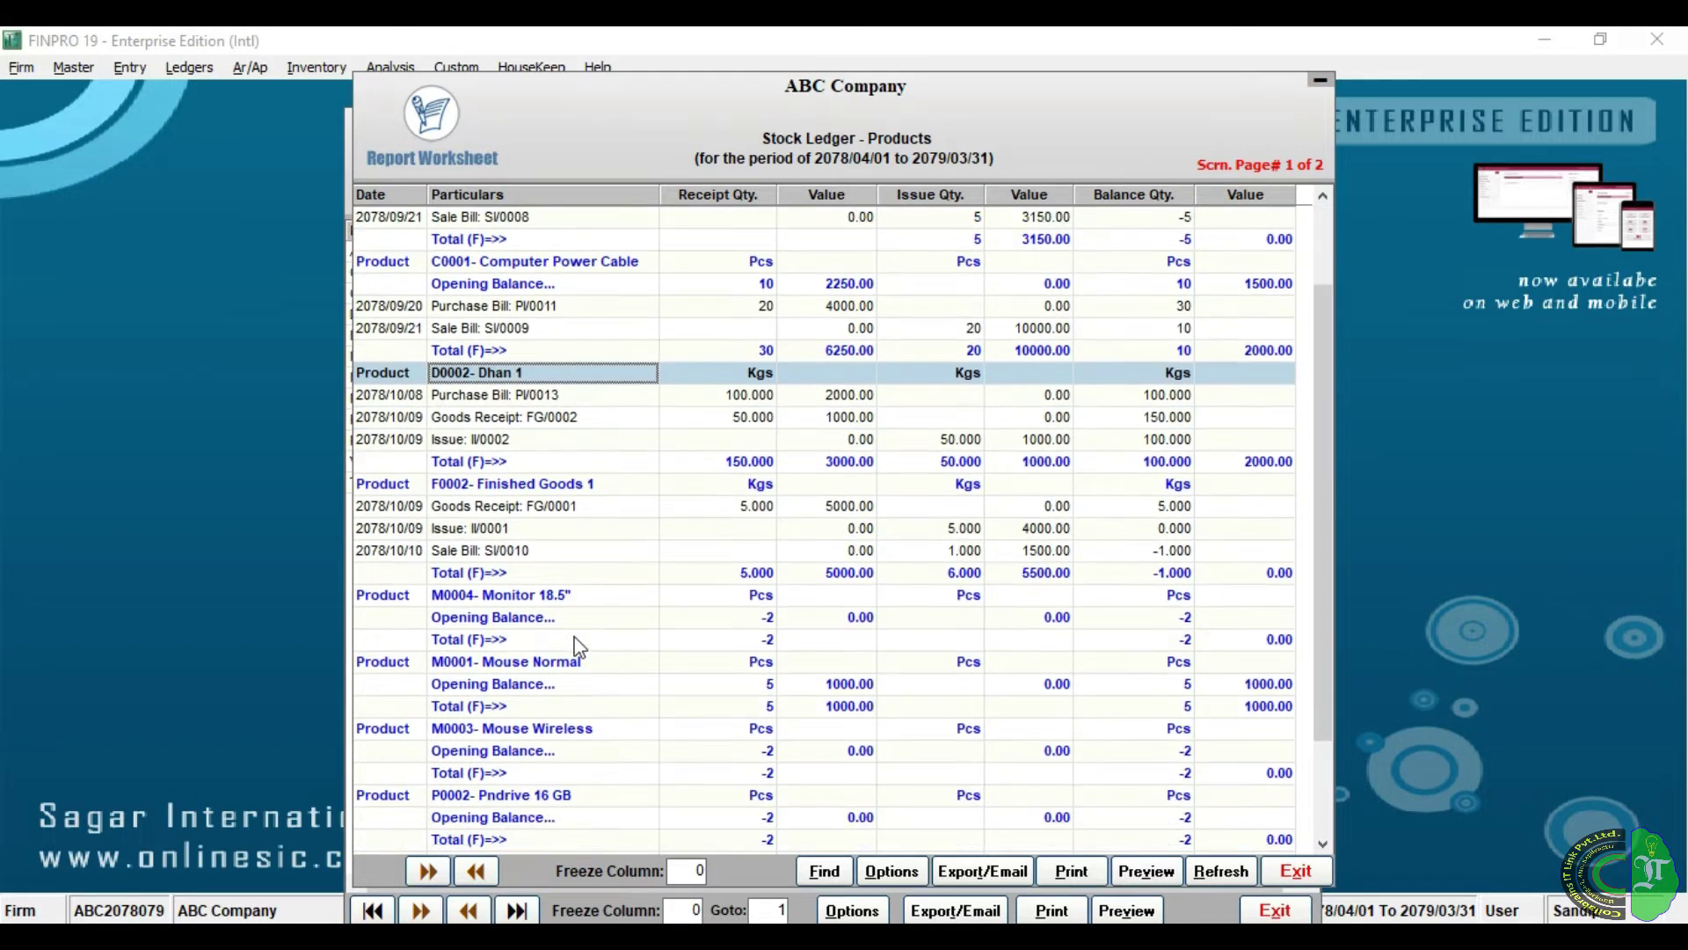
scroll(588, 651, down, 5)
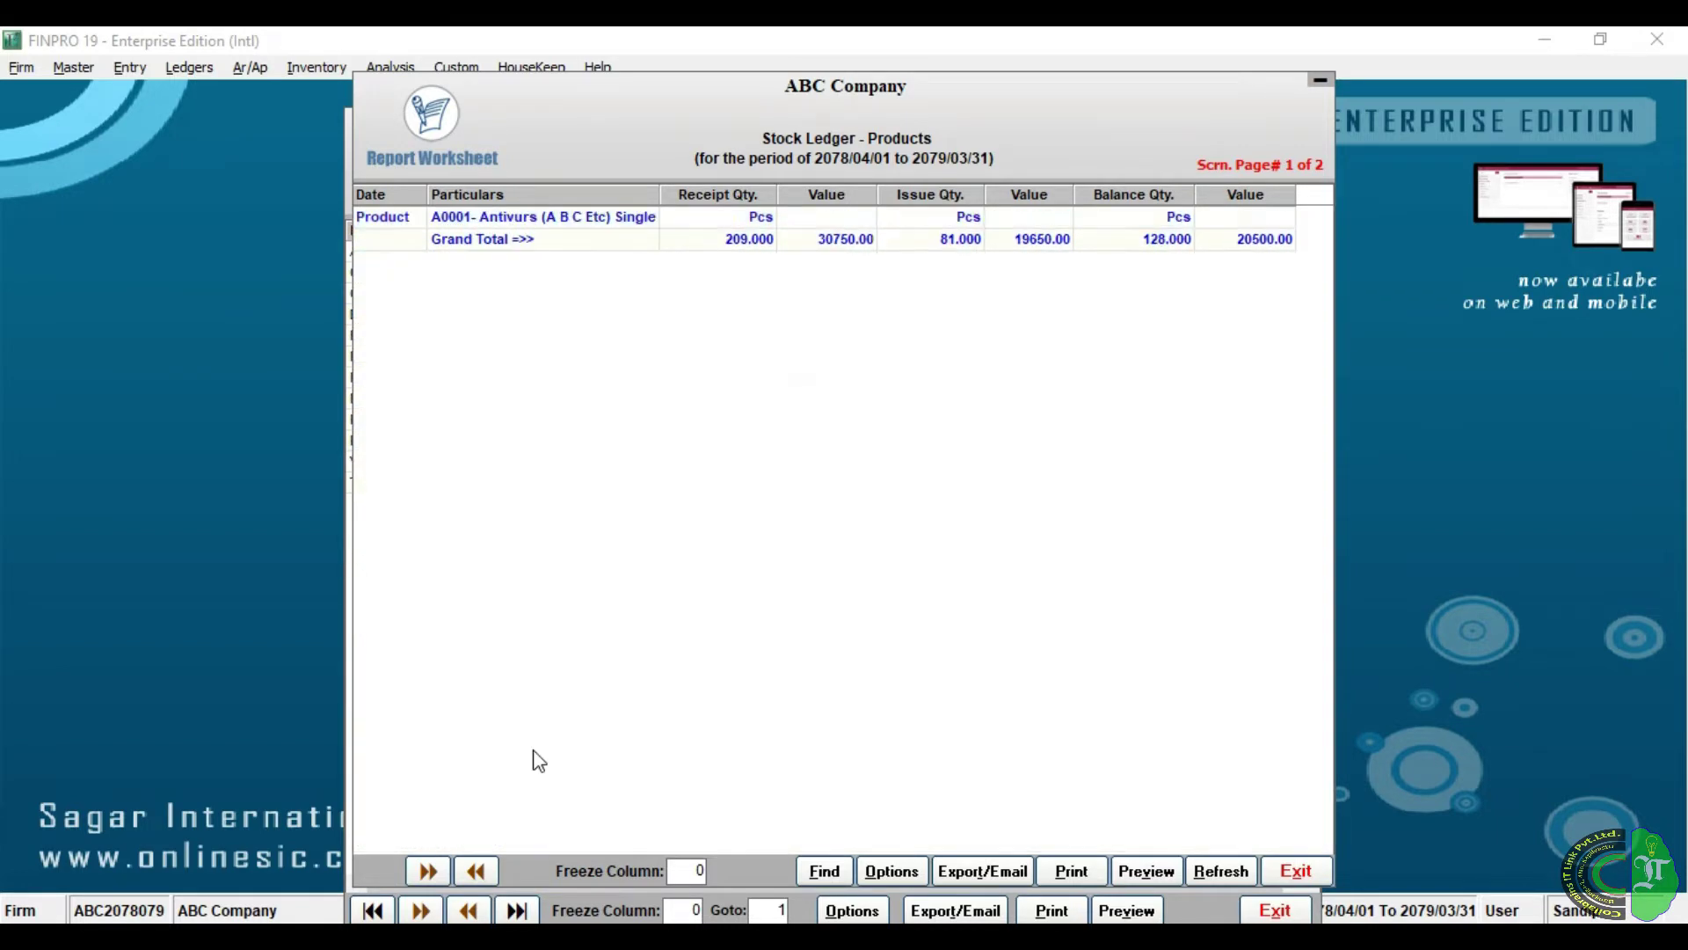
key(Return)
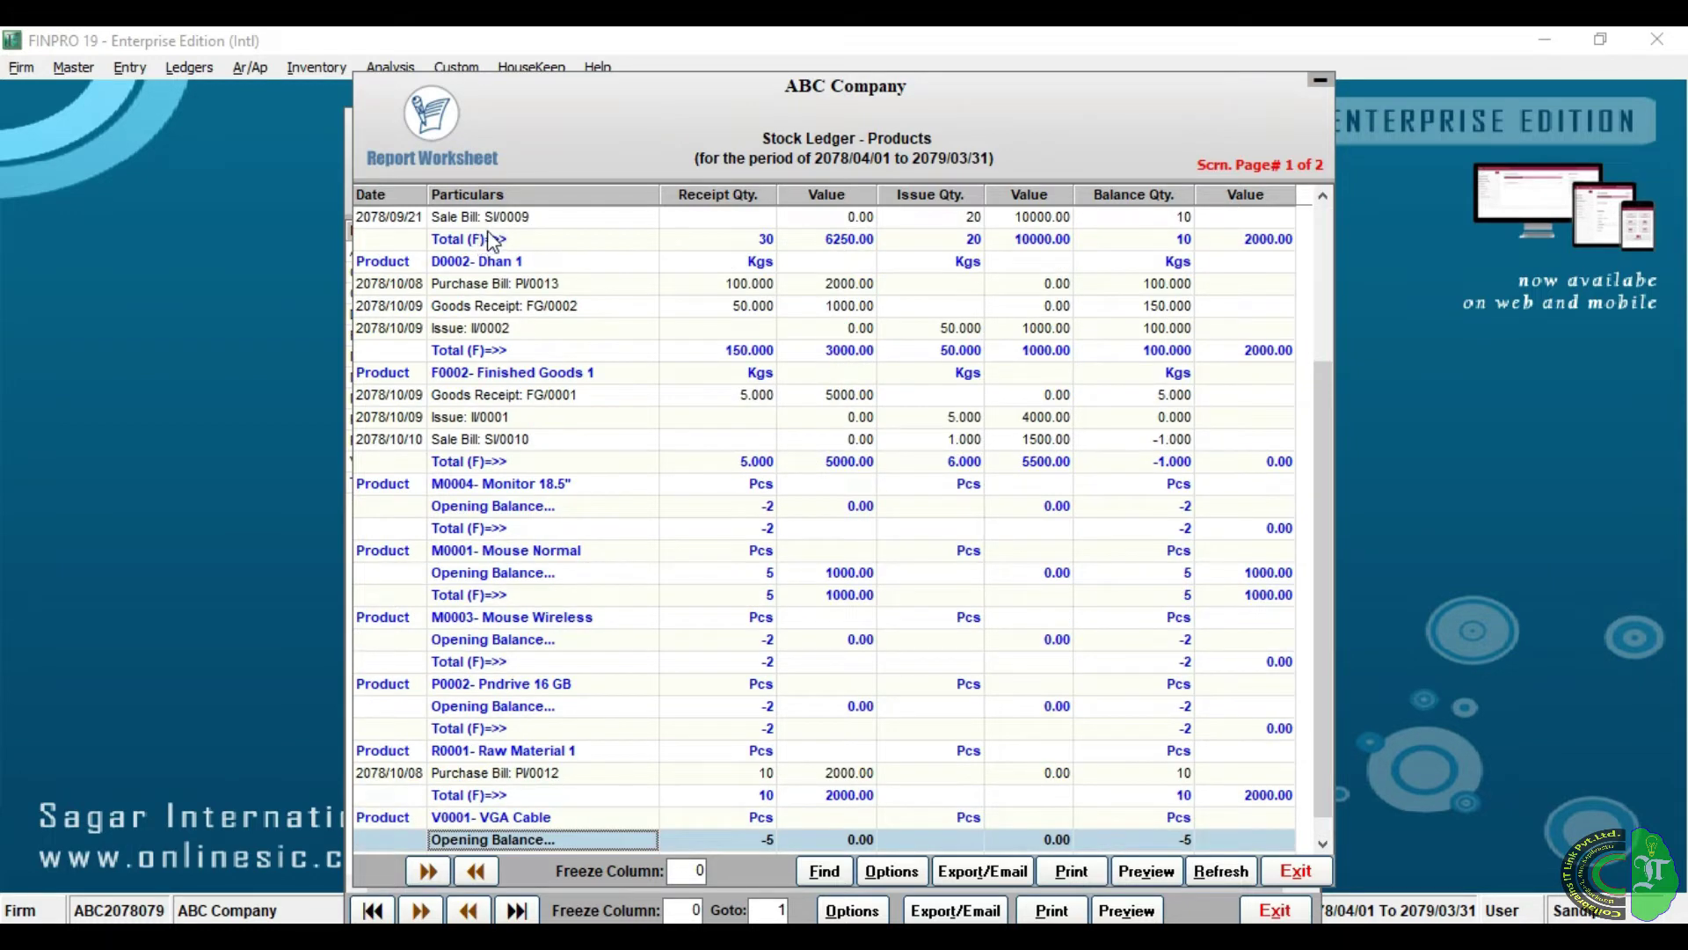
Close the Stock Ledger and Stock & Sales Statement reports, confirming both exits
click(1272, 873)
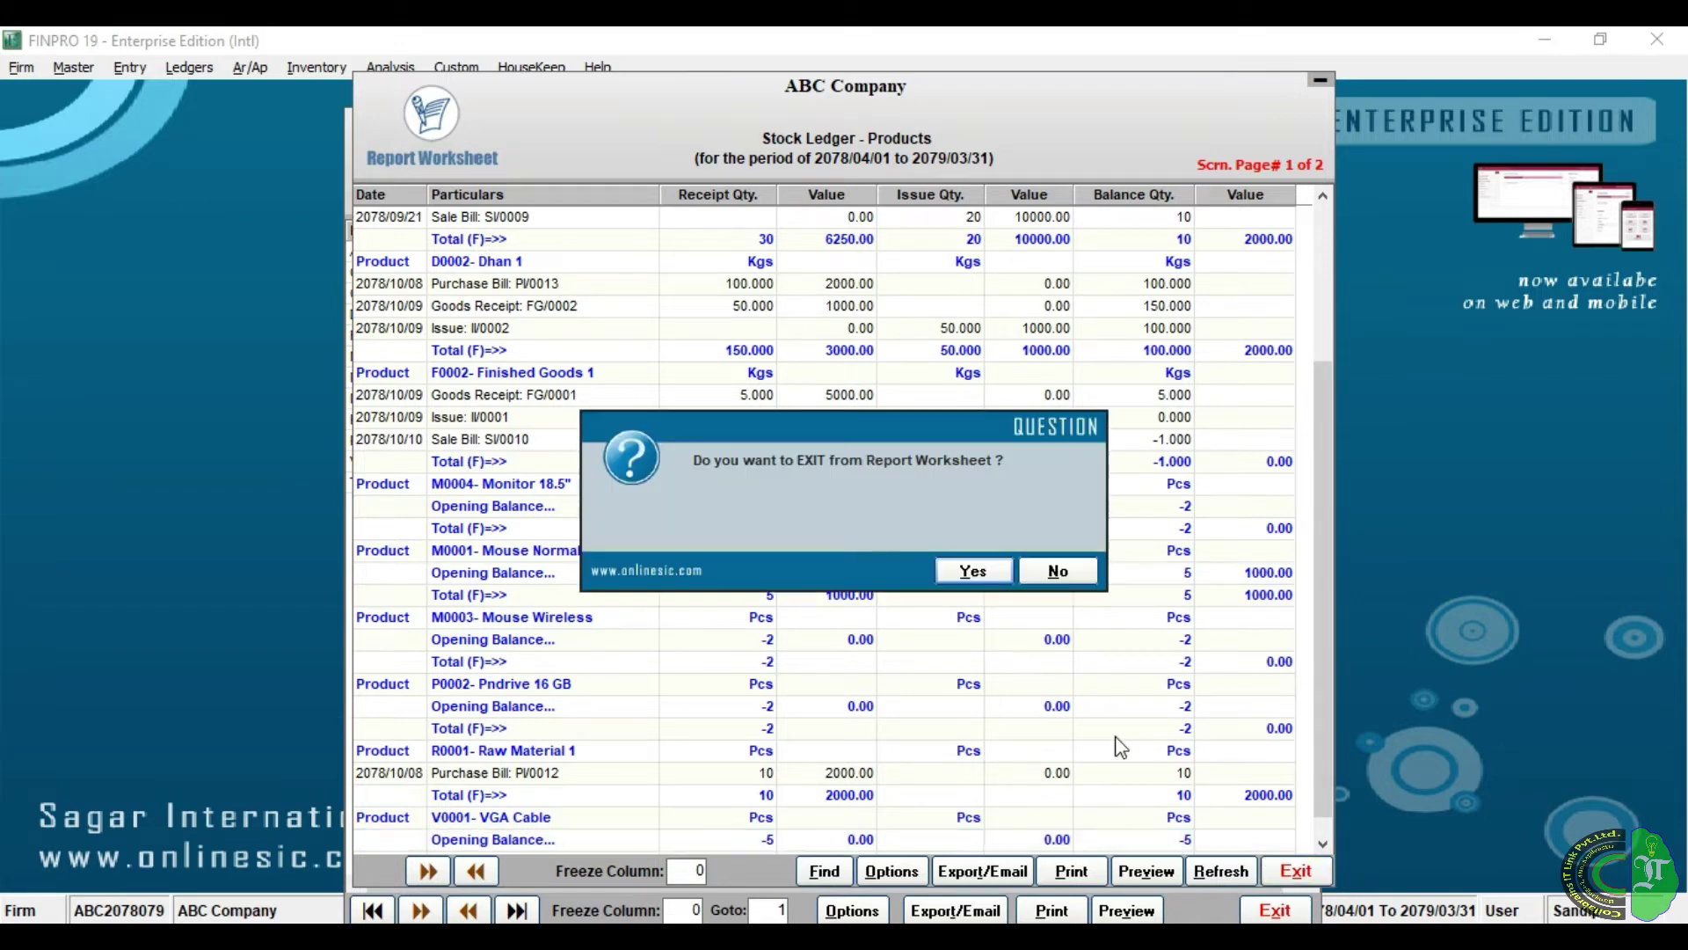
click(976, 574)
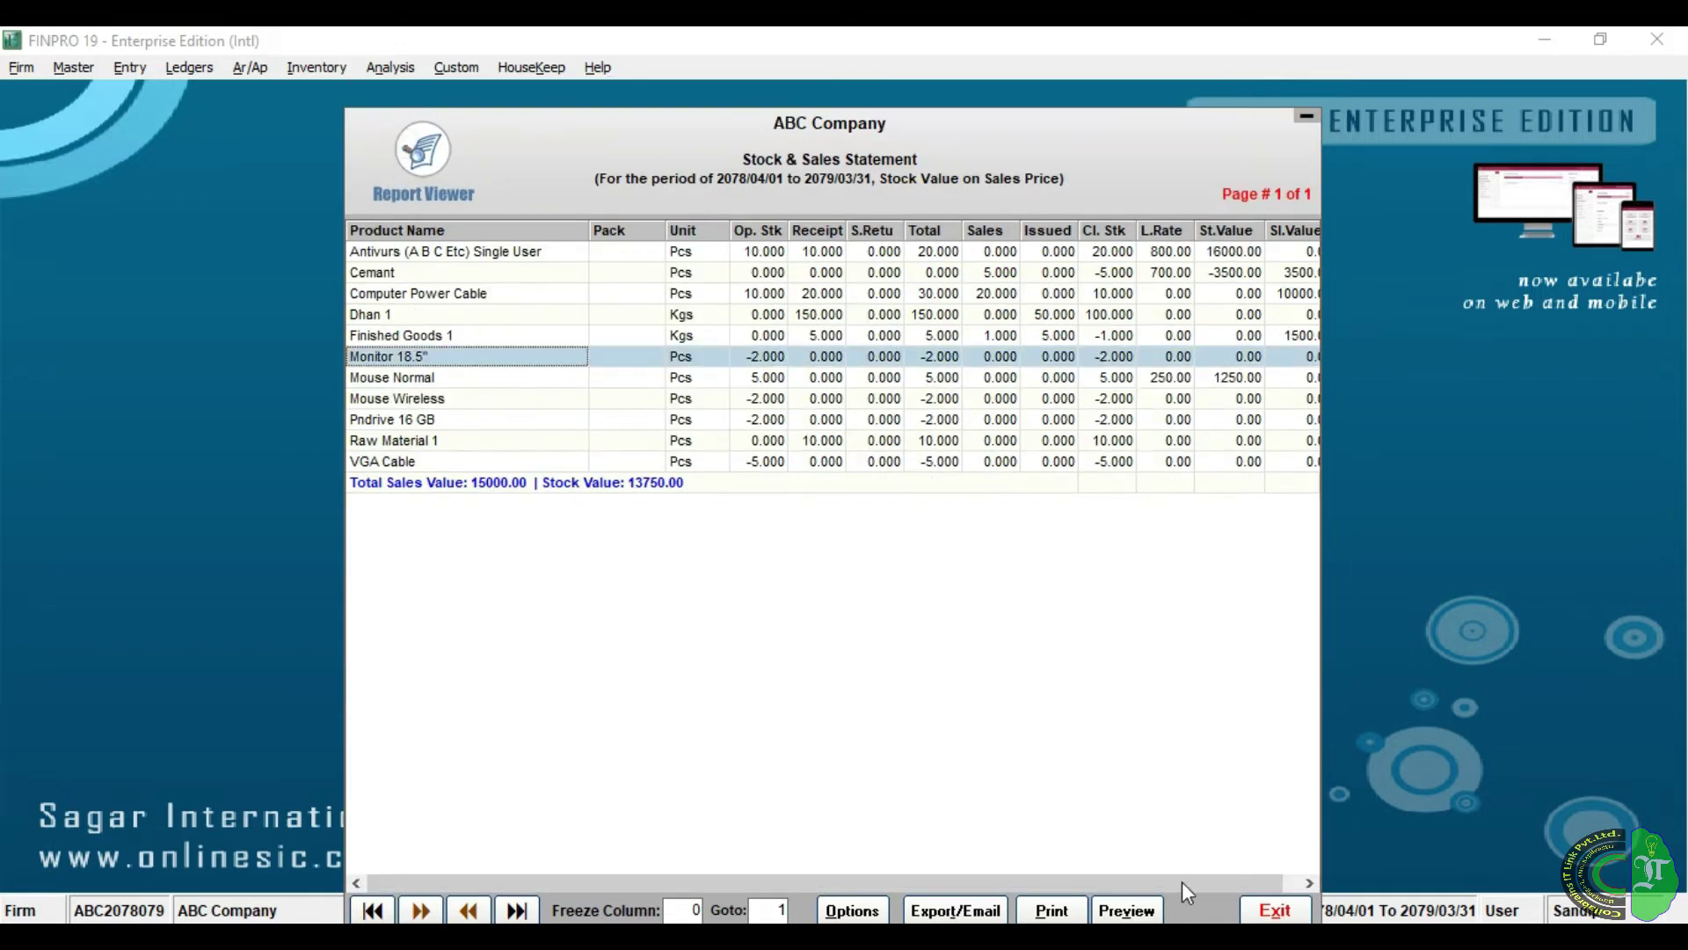
click(1274, 911)
click(972, 572)
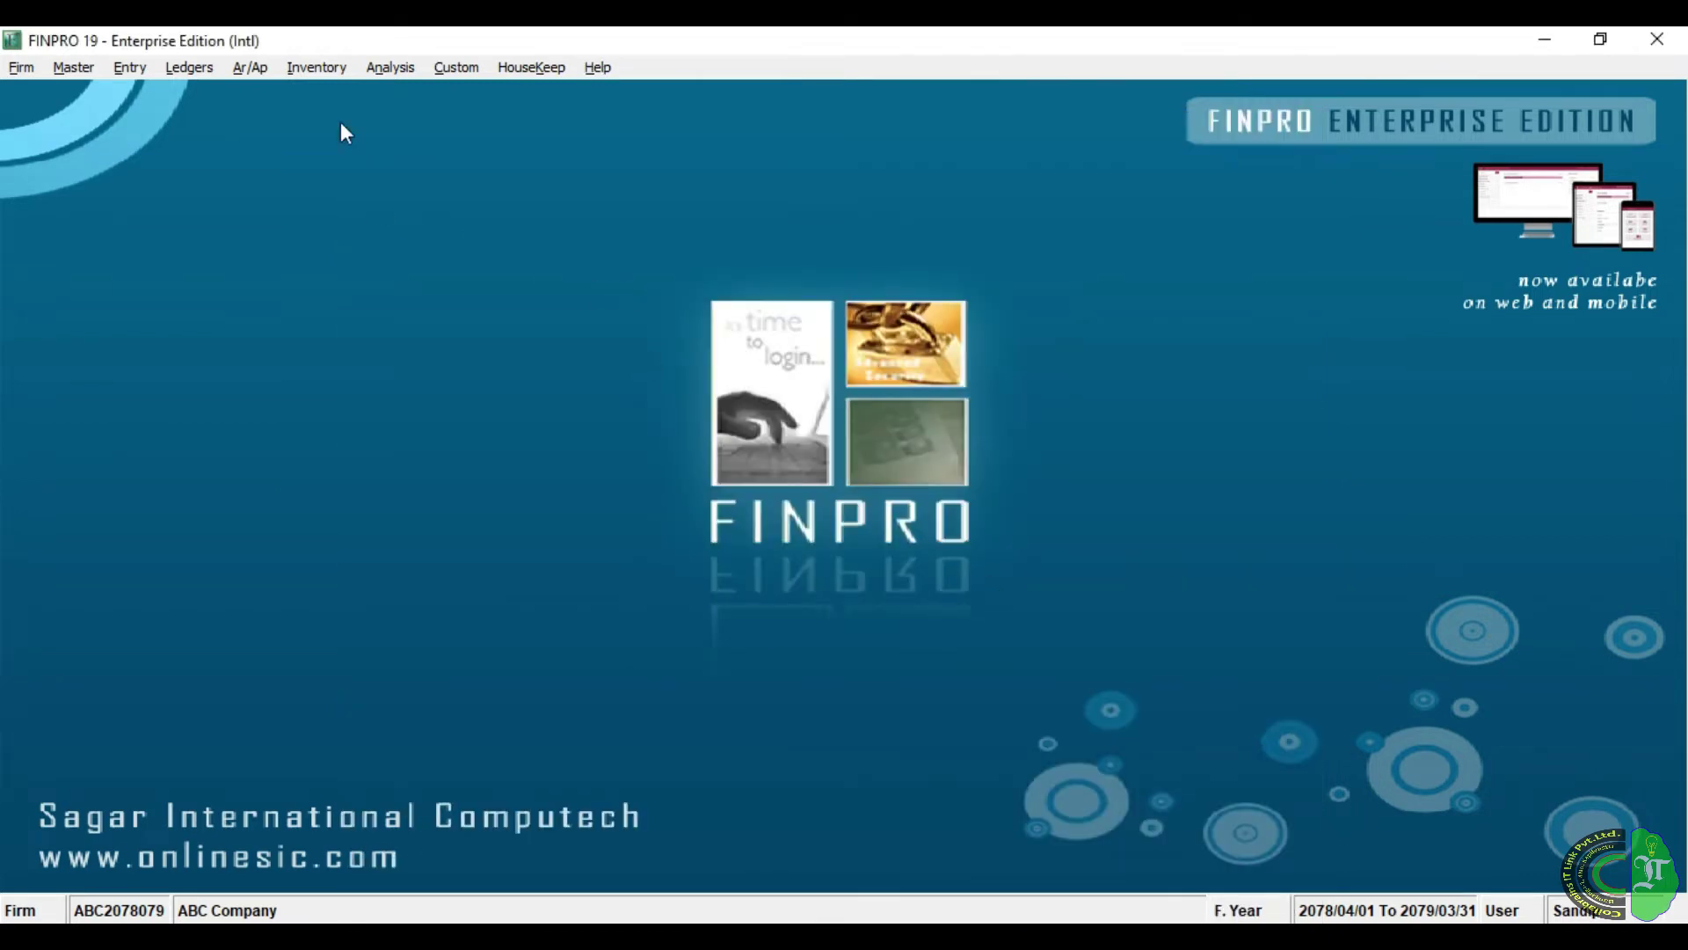
Open the Stock Valuation report options, keeping the 2079/03/31 date, Individual valuation and sorting by Name
click(308, 77)
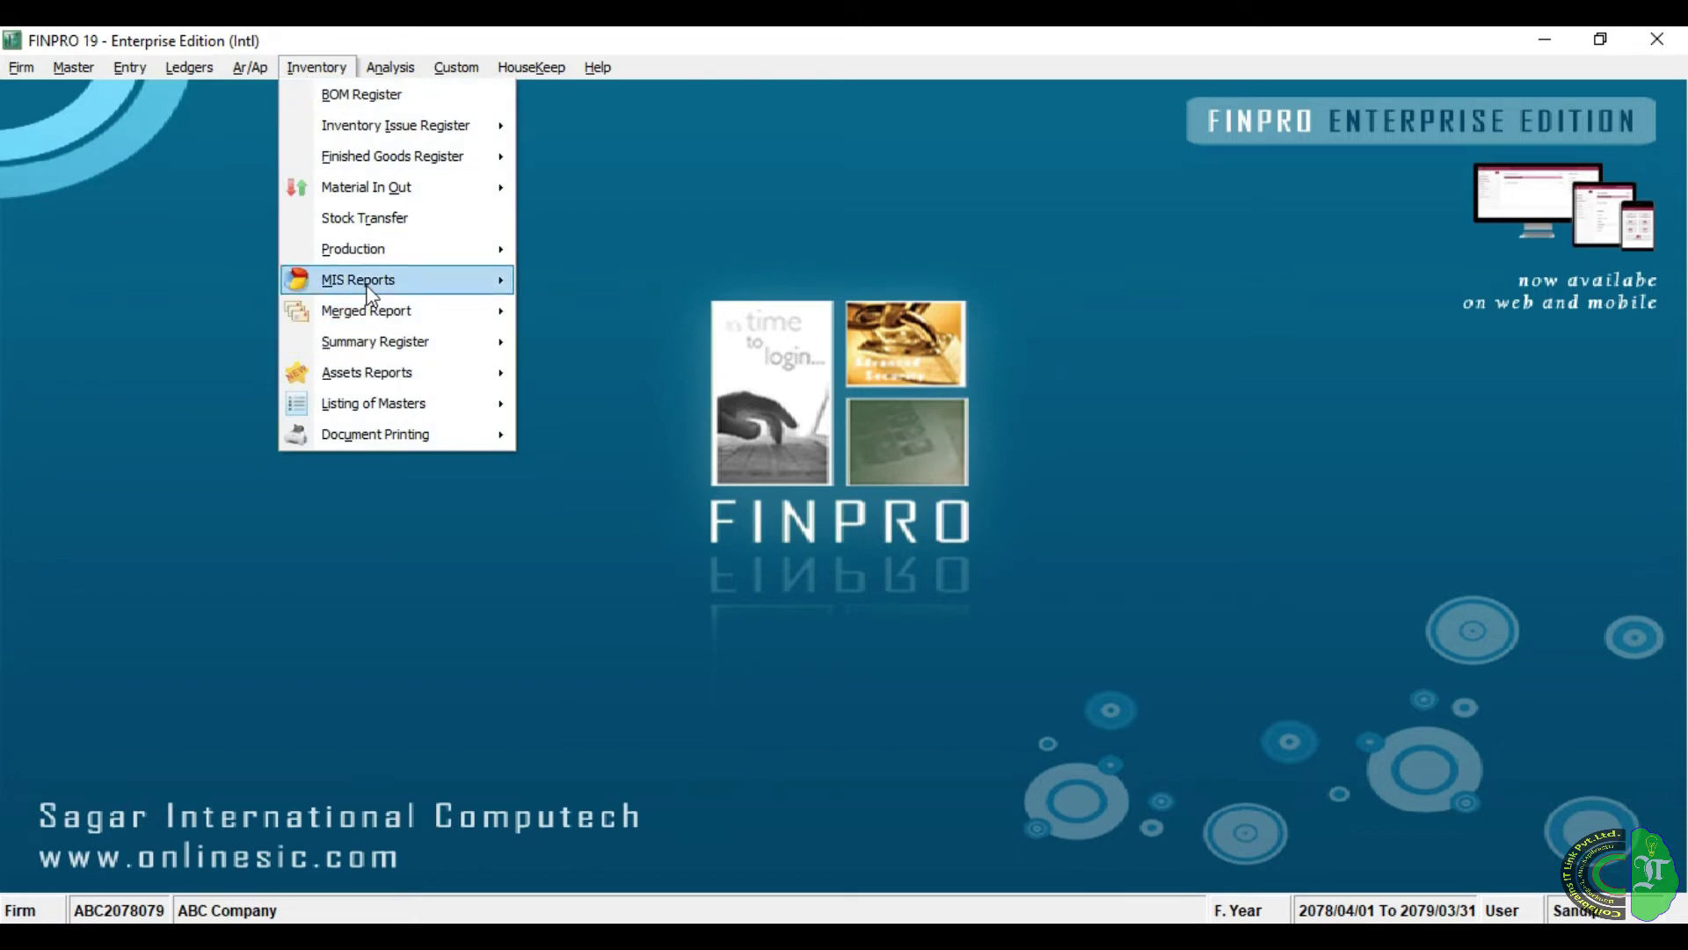
mouse_move(370, 295)
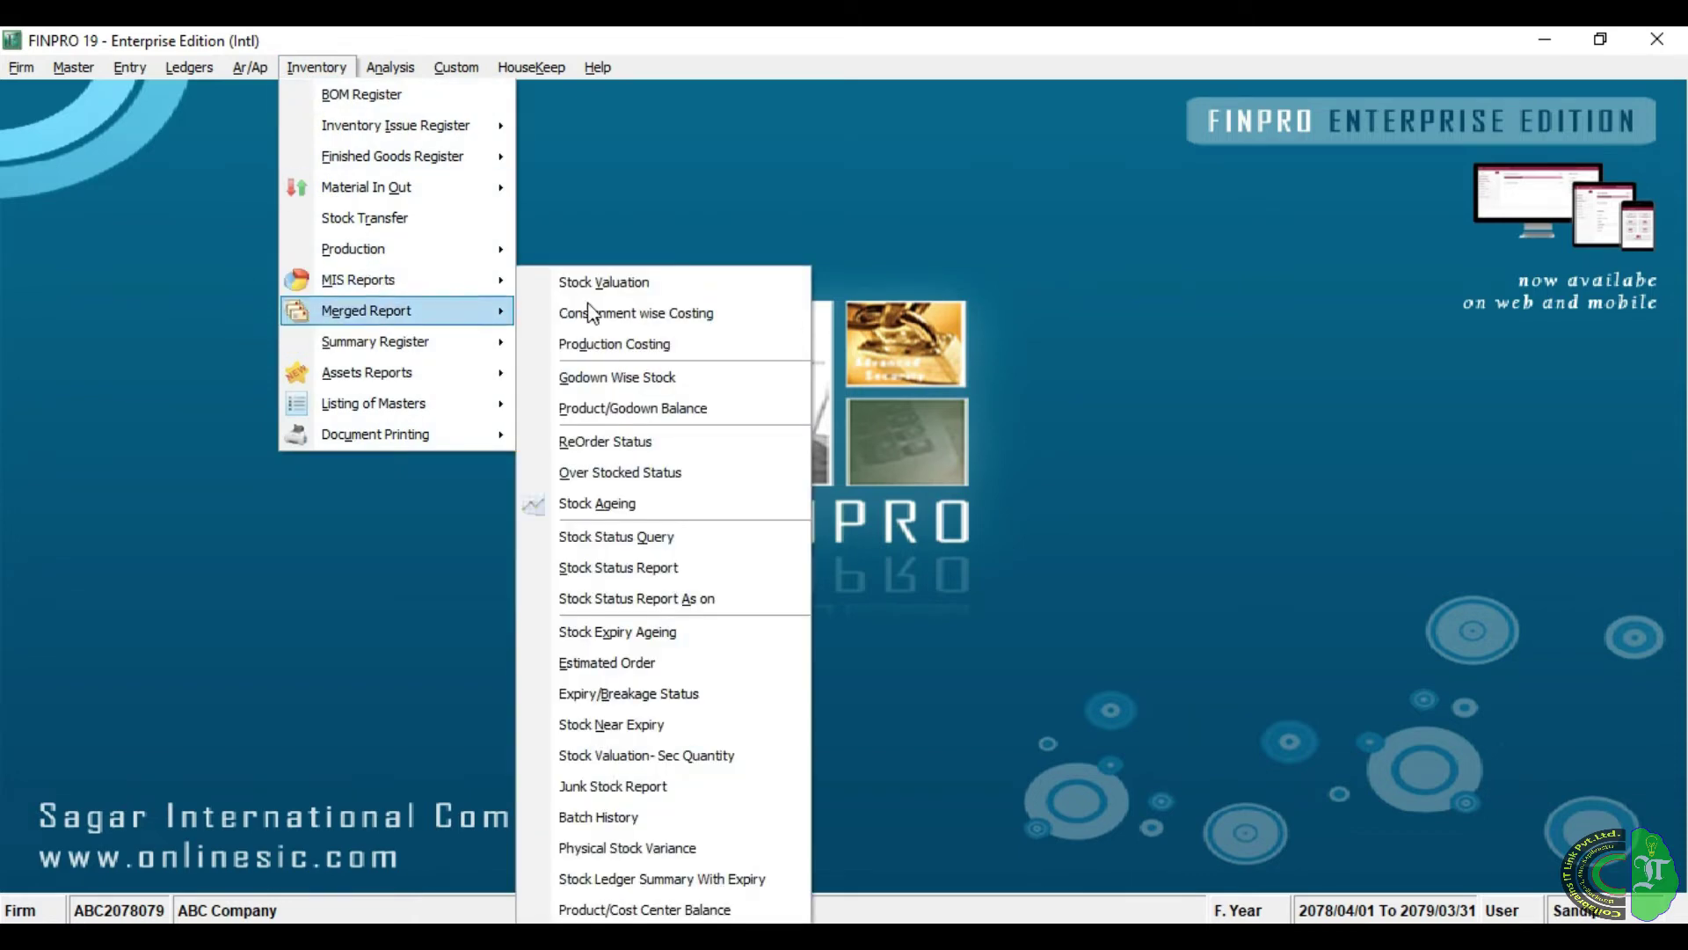
click(632, 286)
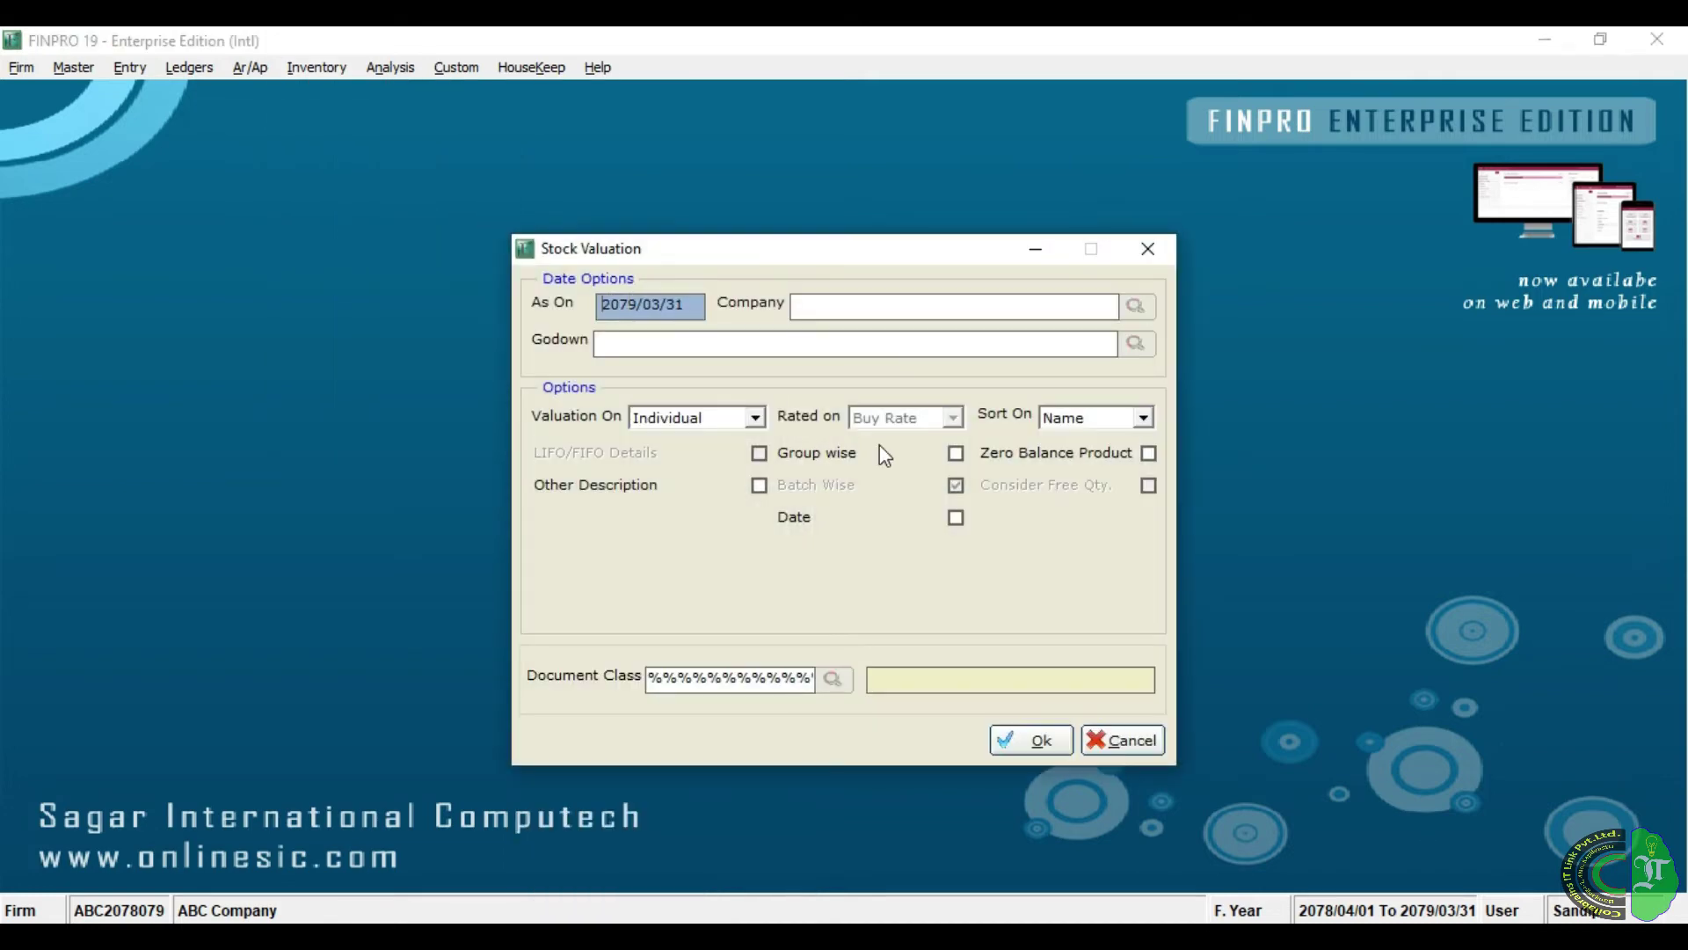
key(Tab)
key(Tab)
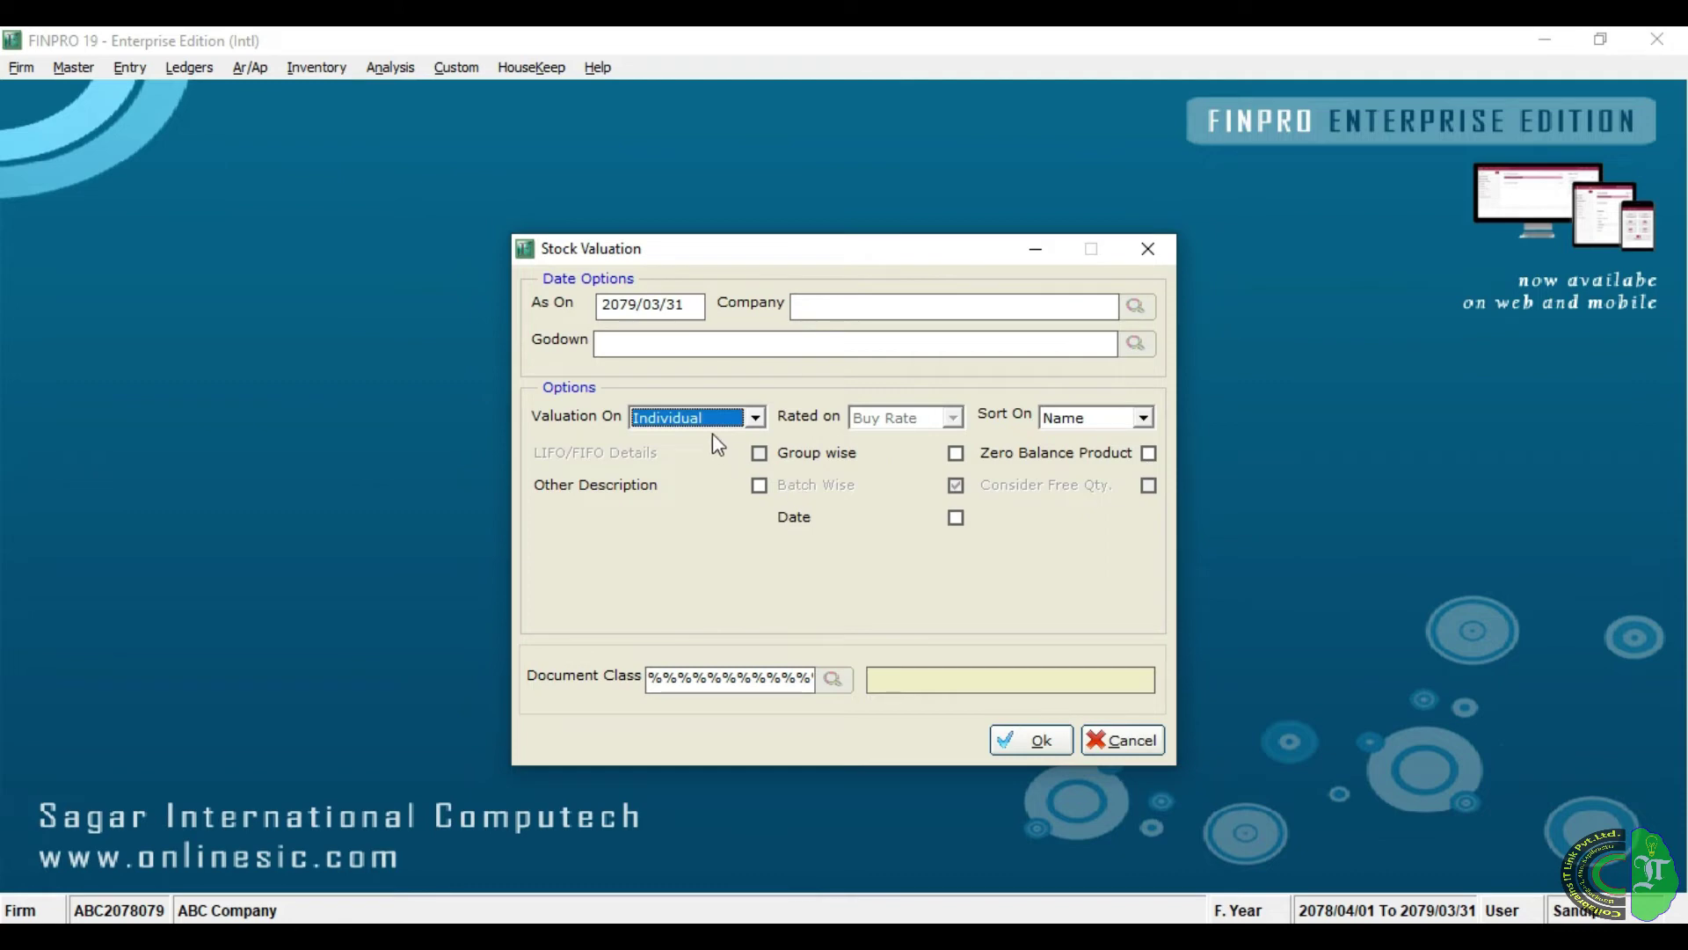
click(727, 422)
key(Return)
key(Tab)
key(Tab)
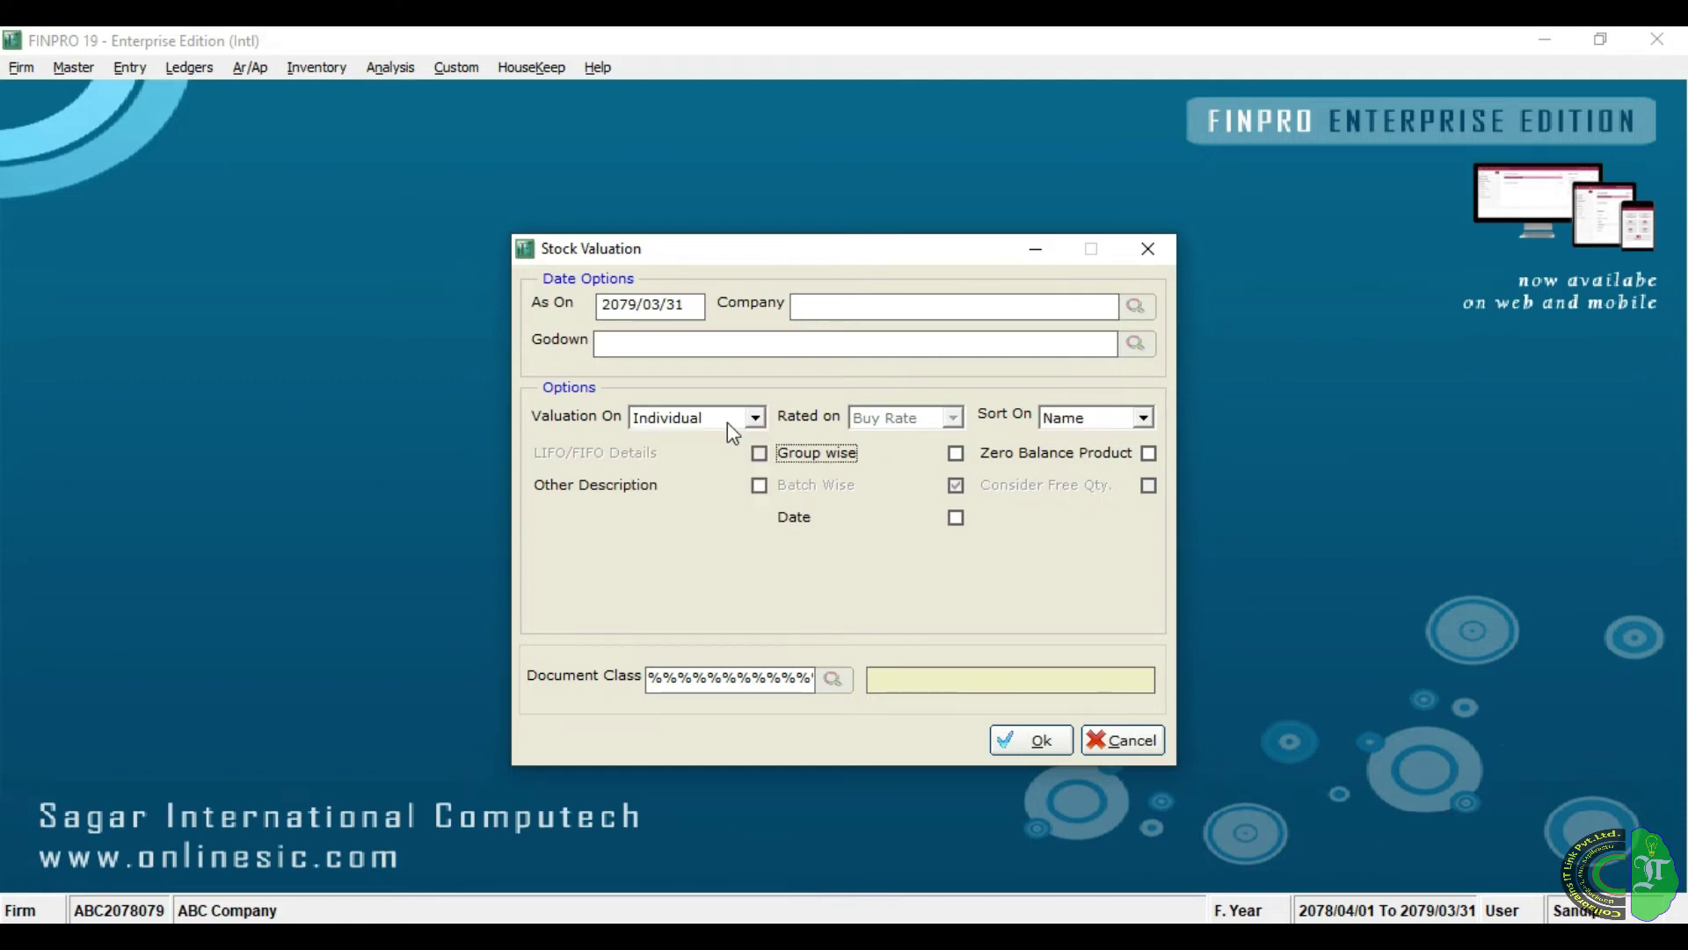
key(Tab)
key(Tab)
key(Tab)
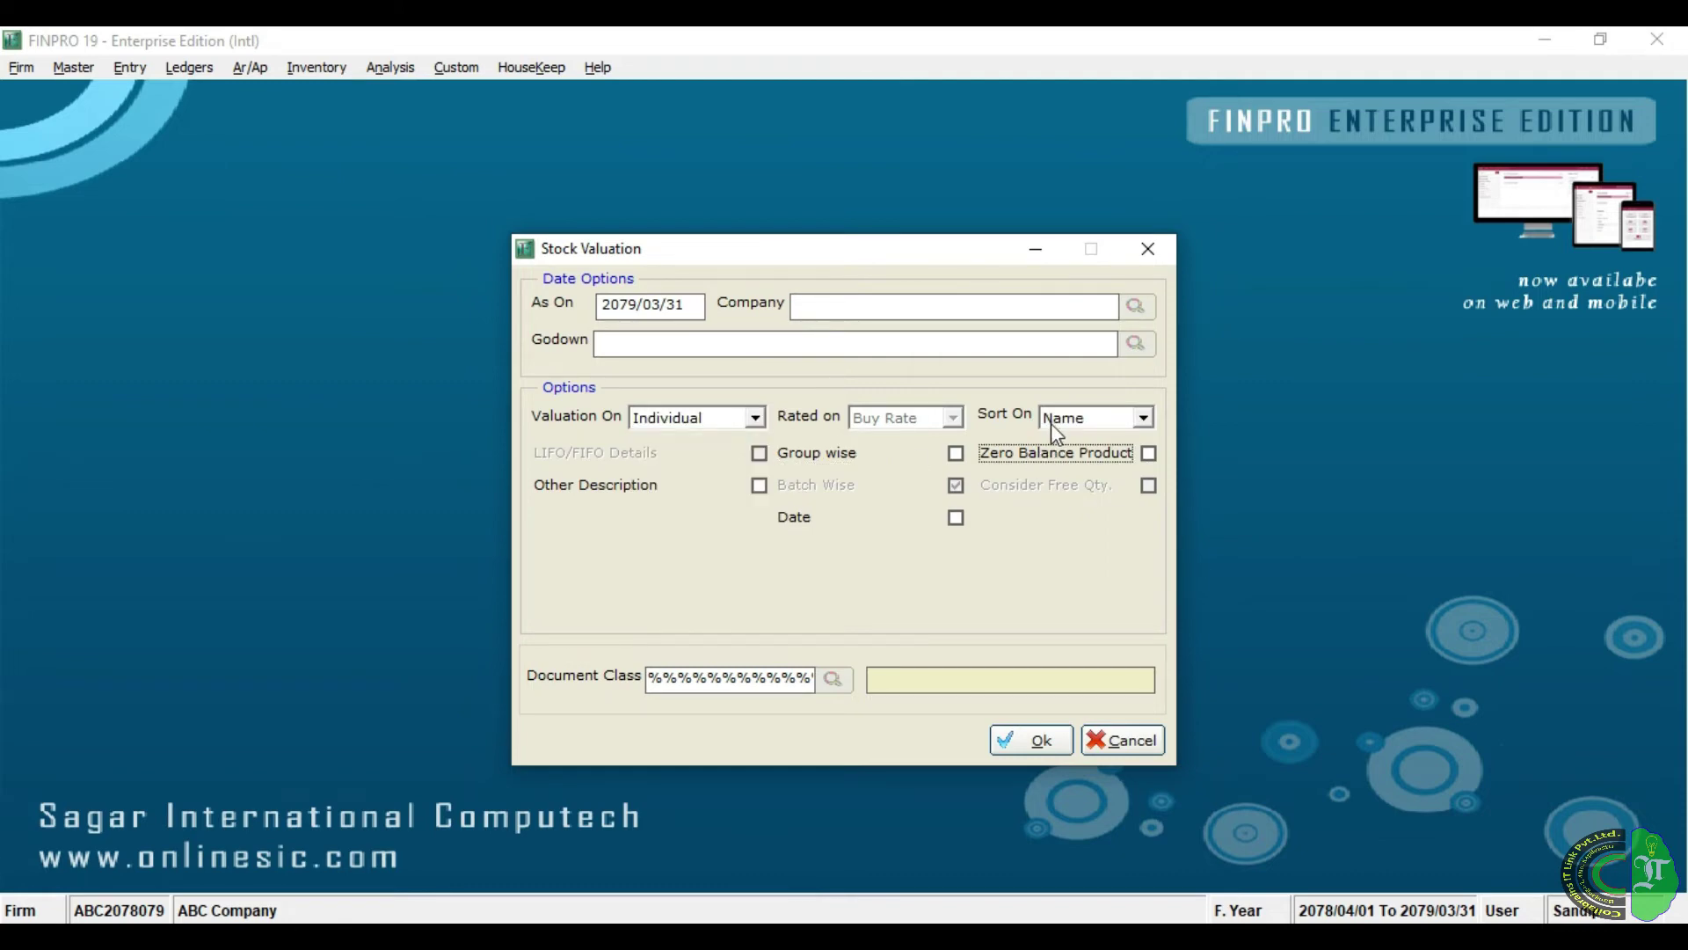
Accept the valuation options and generate the Stock Valuation for all products
click(1036, 747)
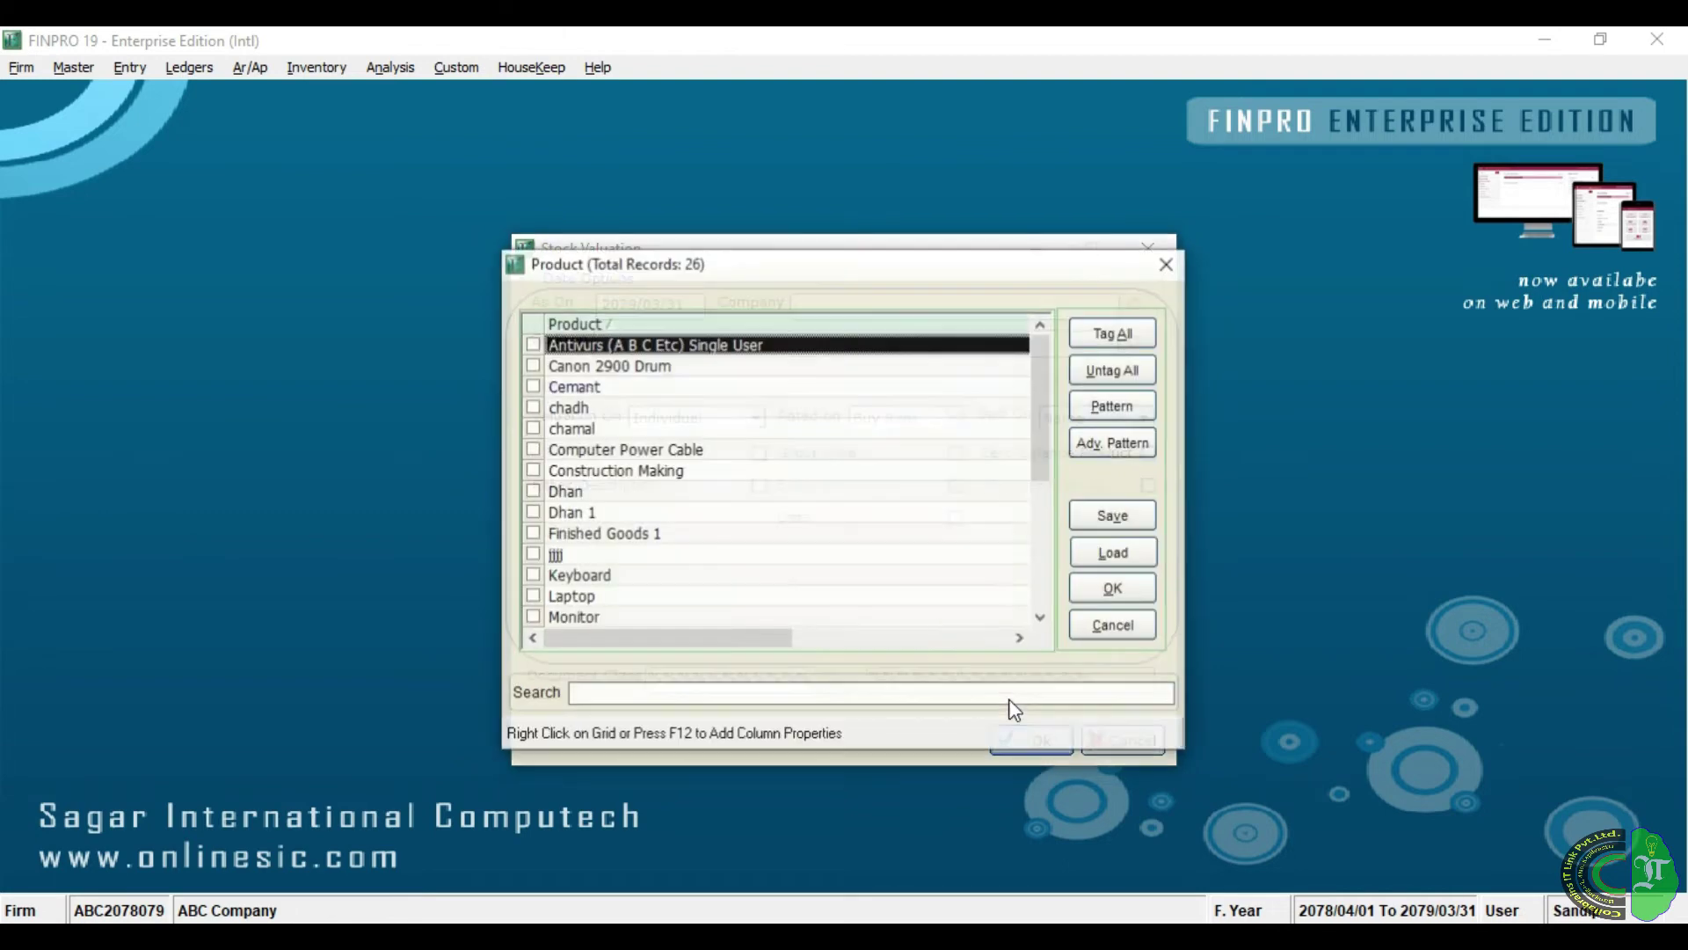
click(1114, 332)
click(1090, 596)
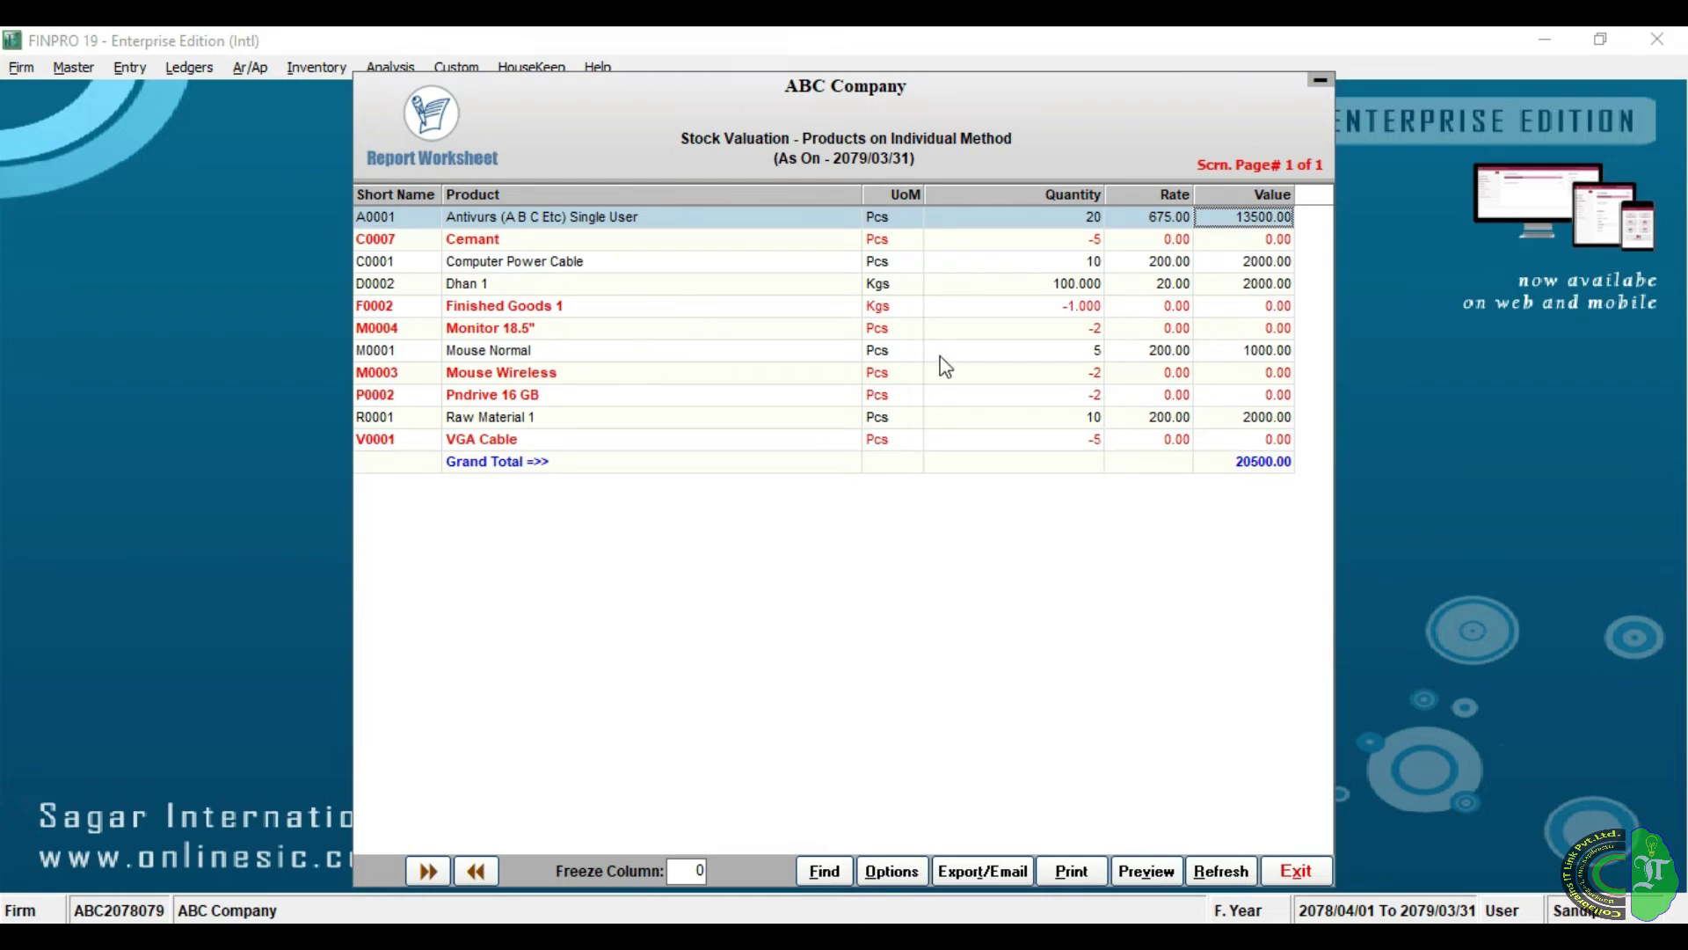
Reposition the Stock Valuation window and examine the grand total and the quantity, rate and value of Antivurs and Cemant
drag(878, 118, 1002, 139)
drag(584, 130, 551, 130)
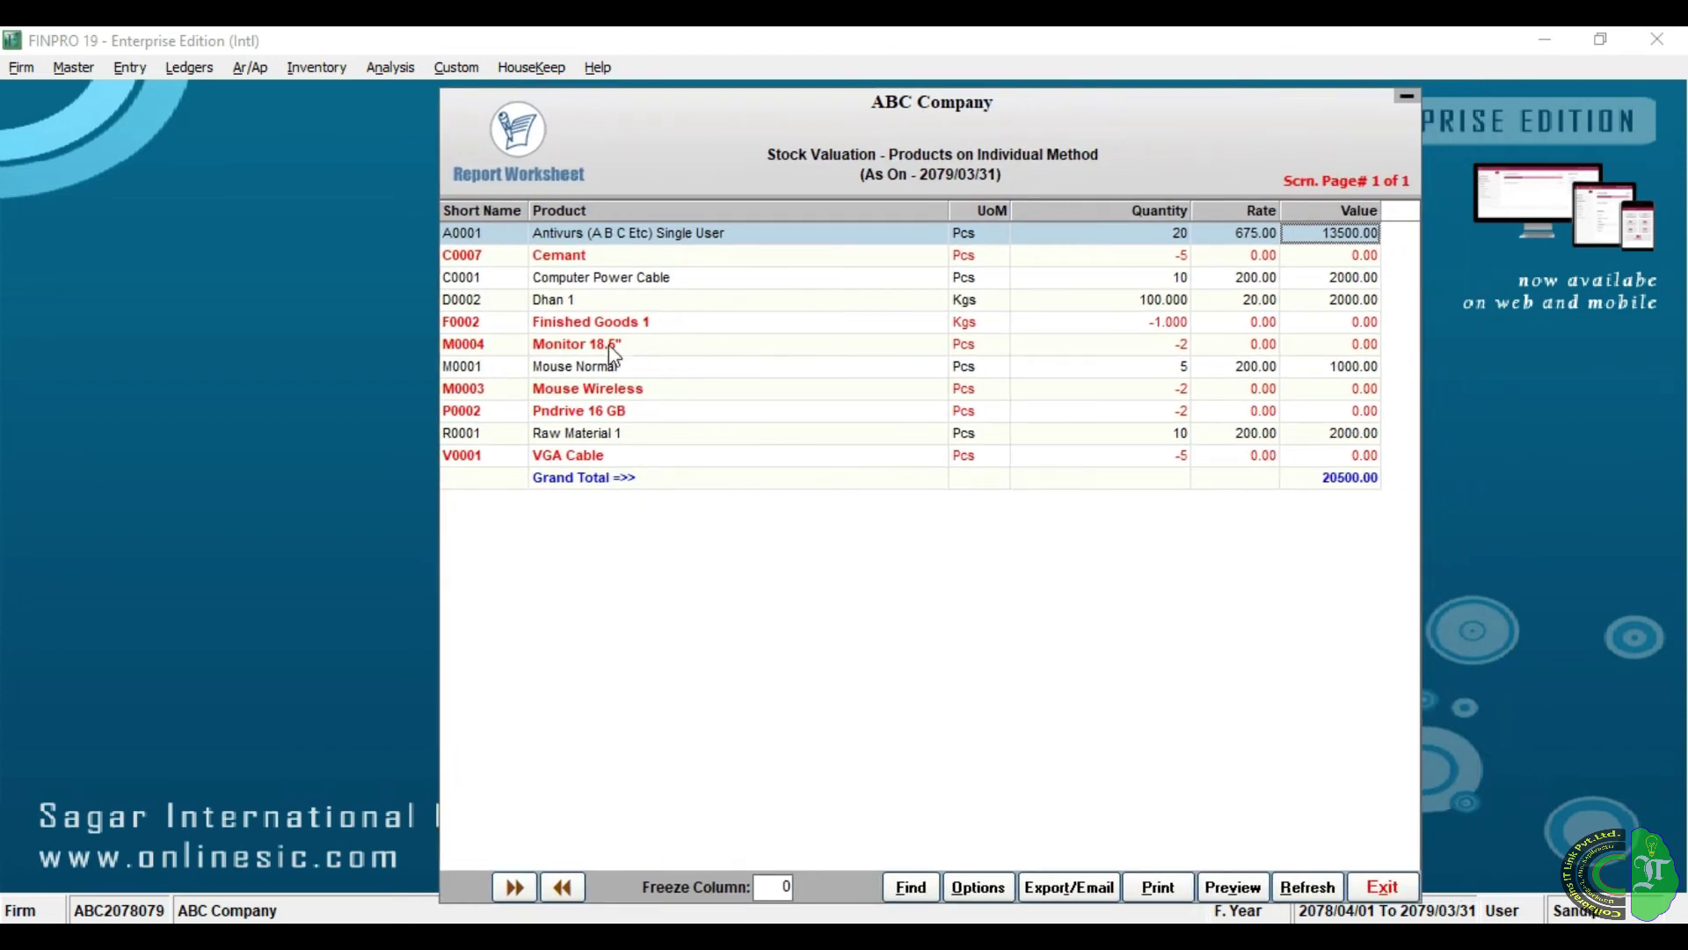
click(464, 243)
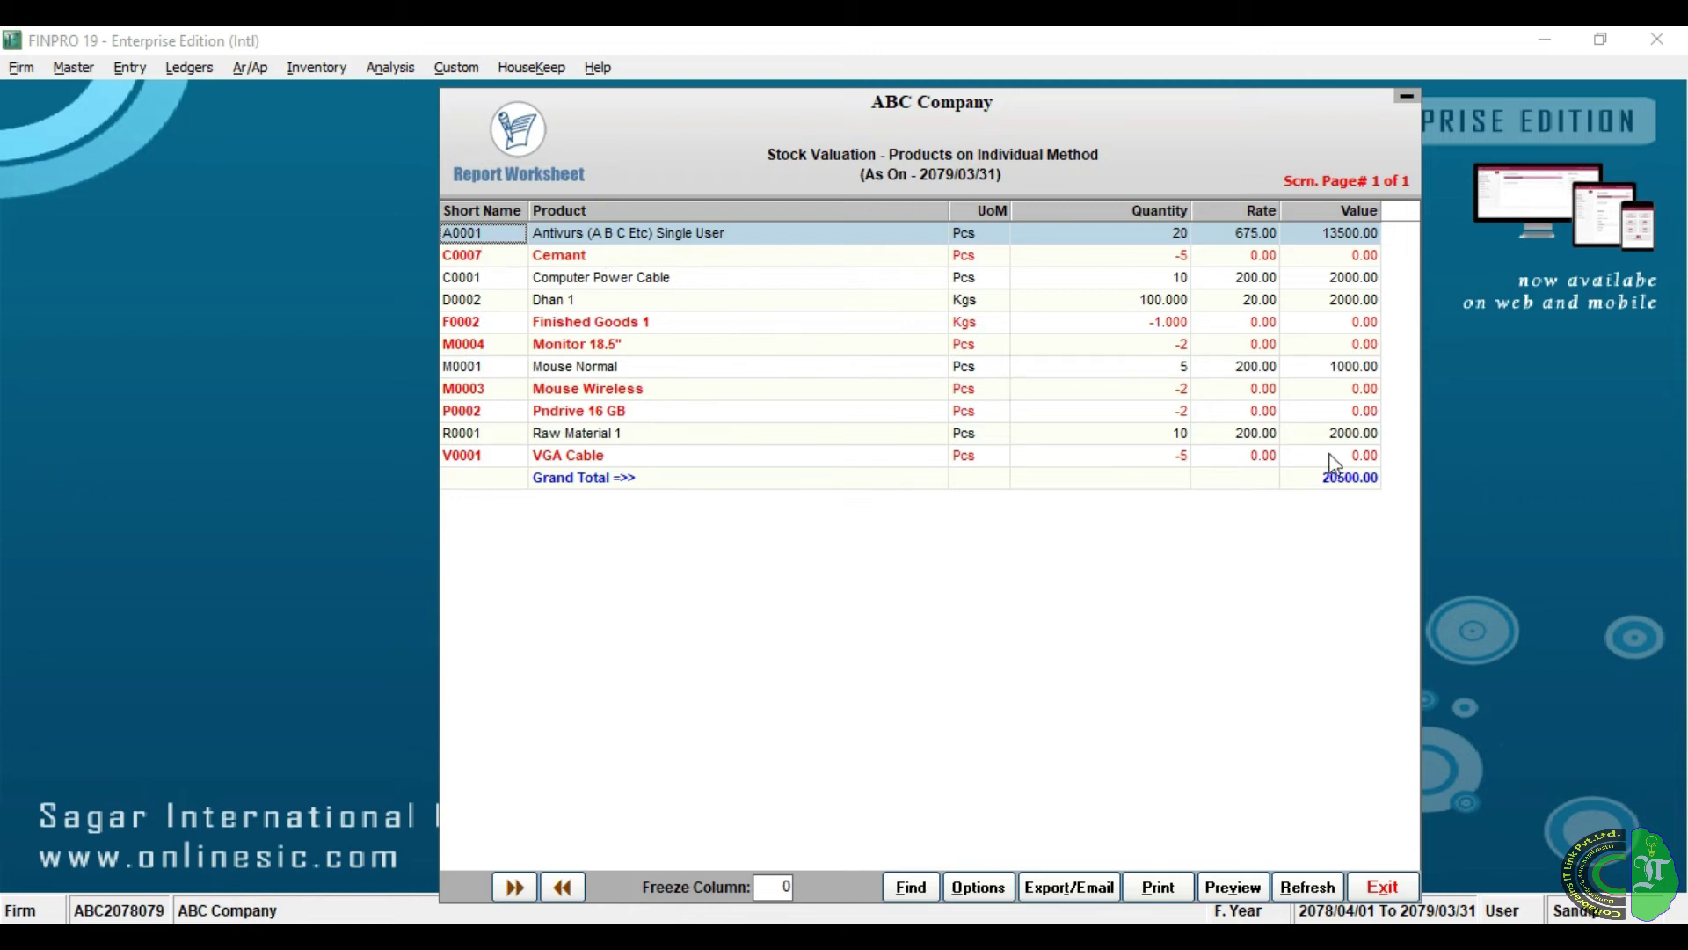
click(1353, 486)
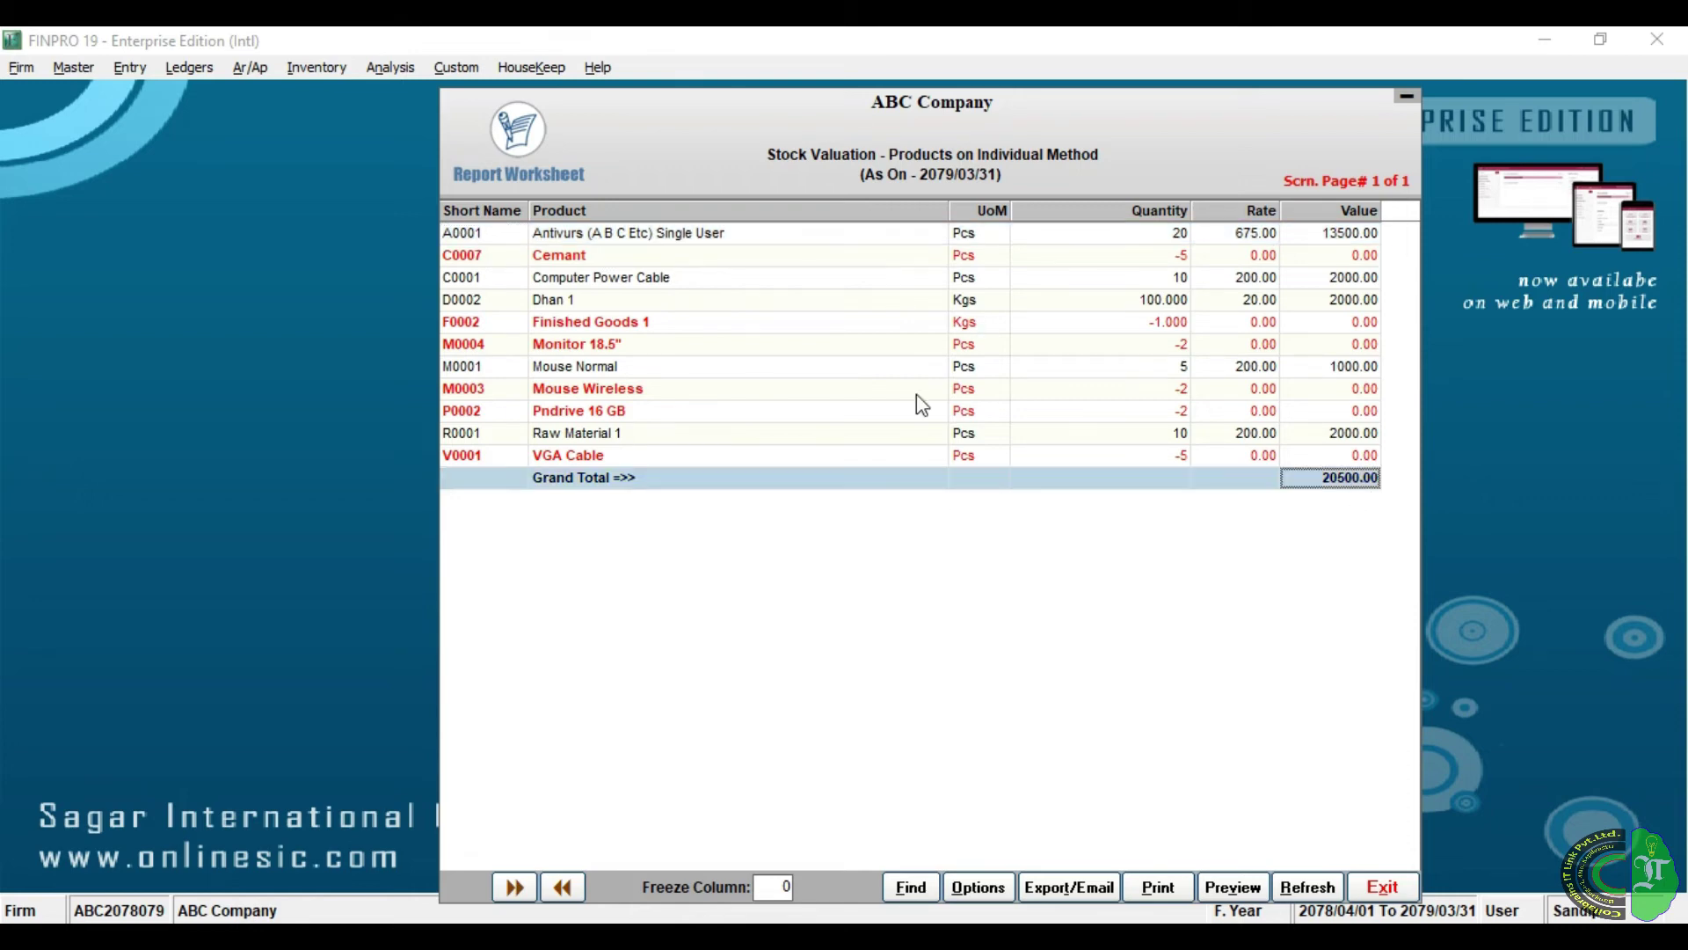
click(619, 244)
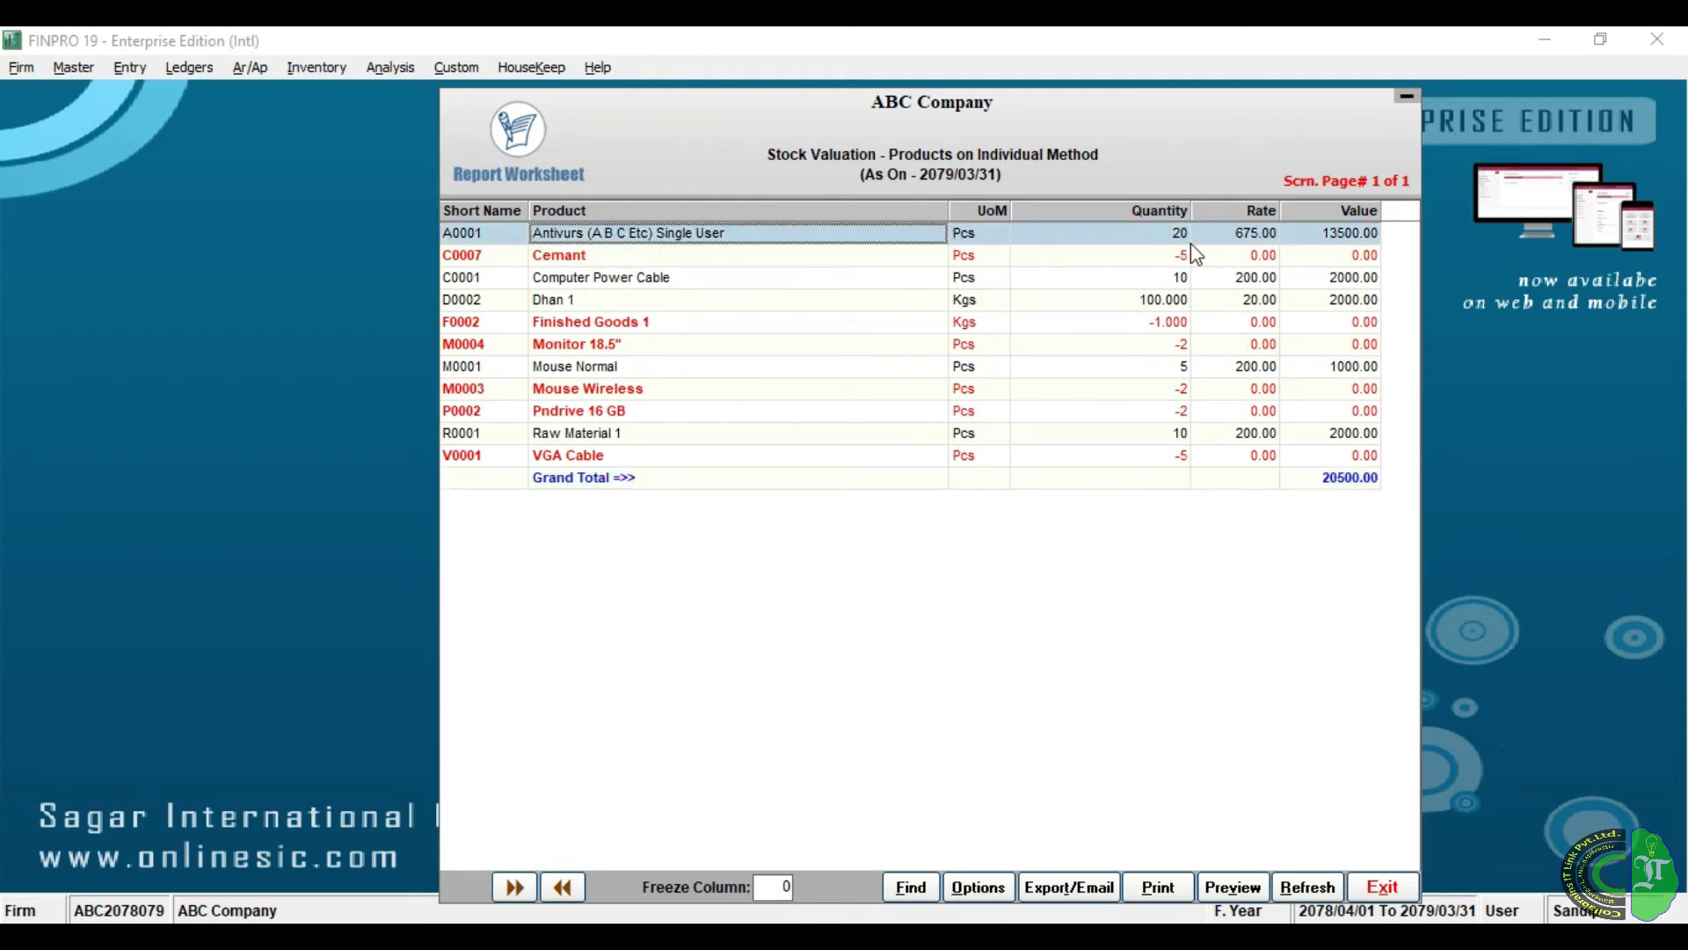
click(1257, 244)
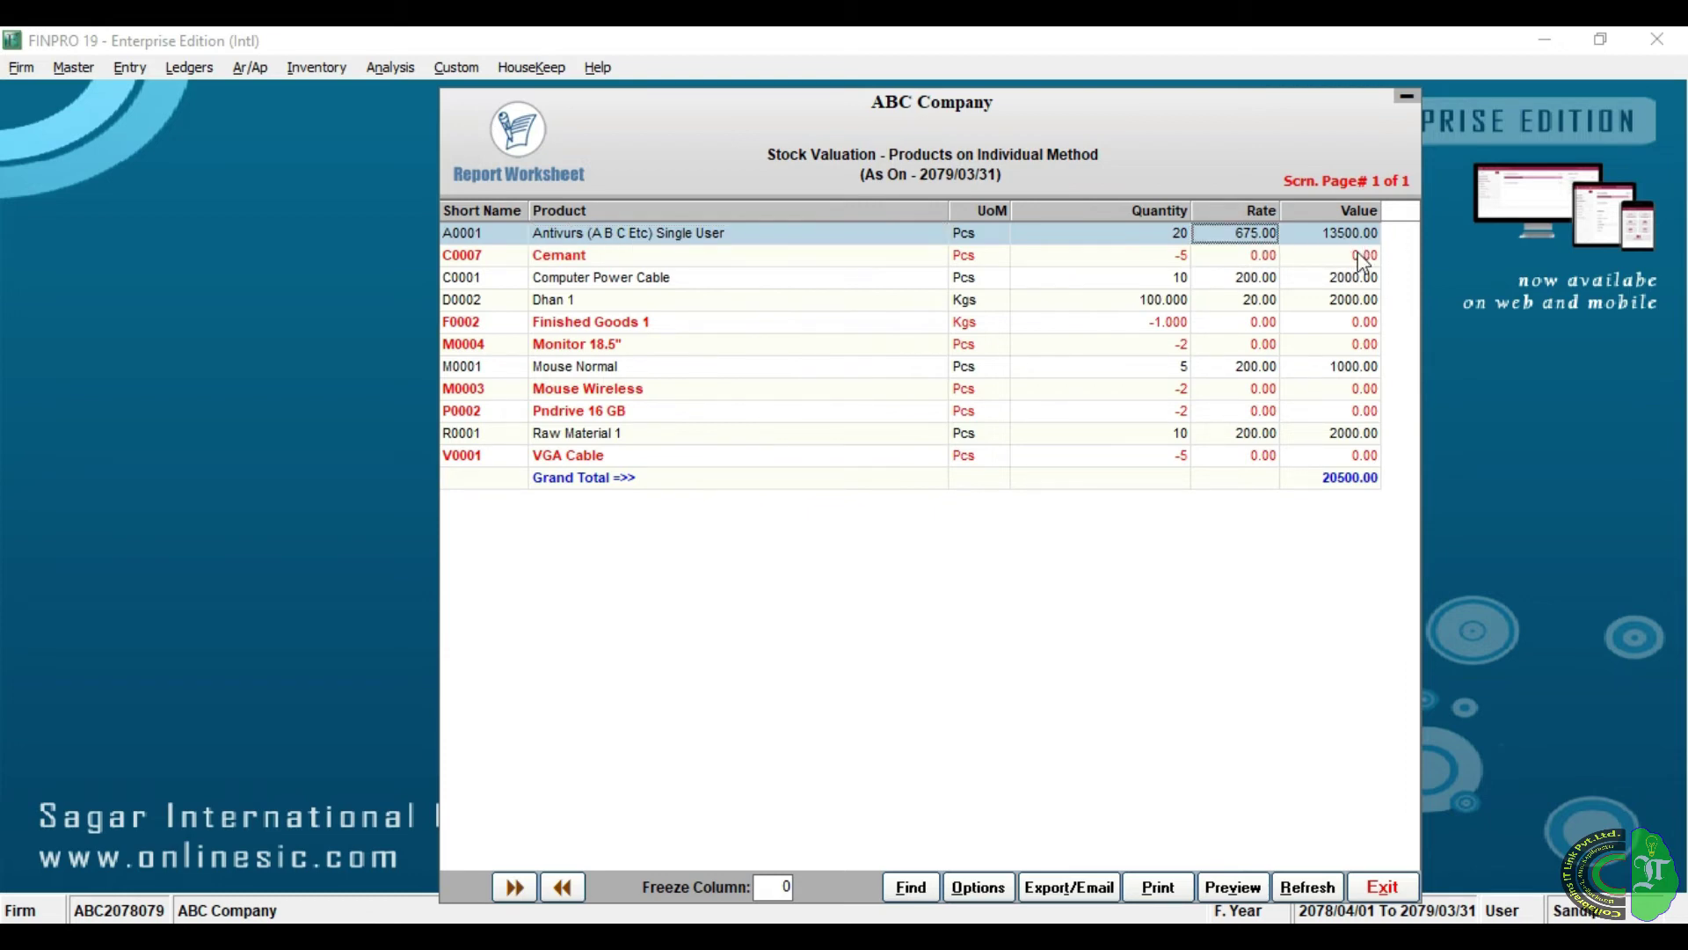
drag(626, 279, 646, 260)
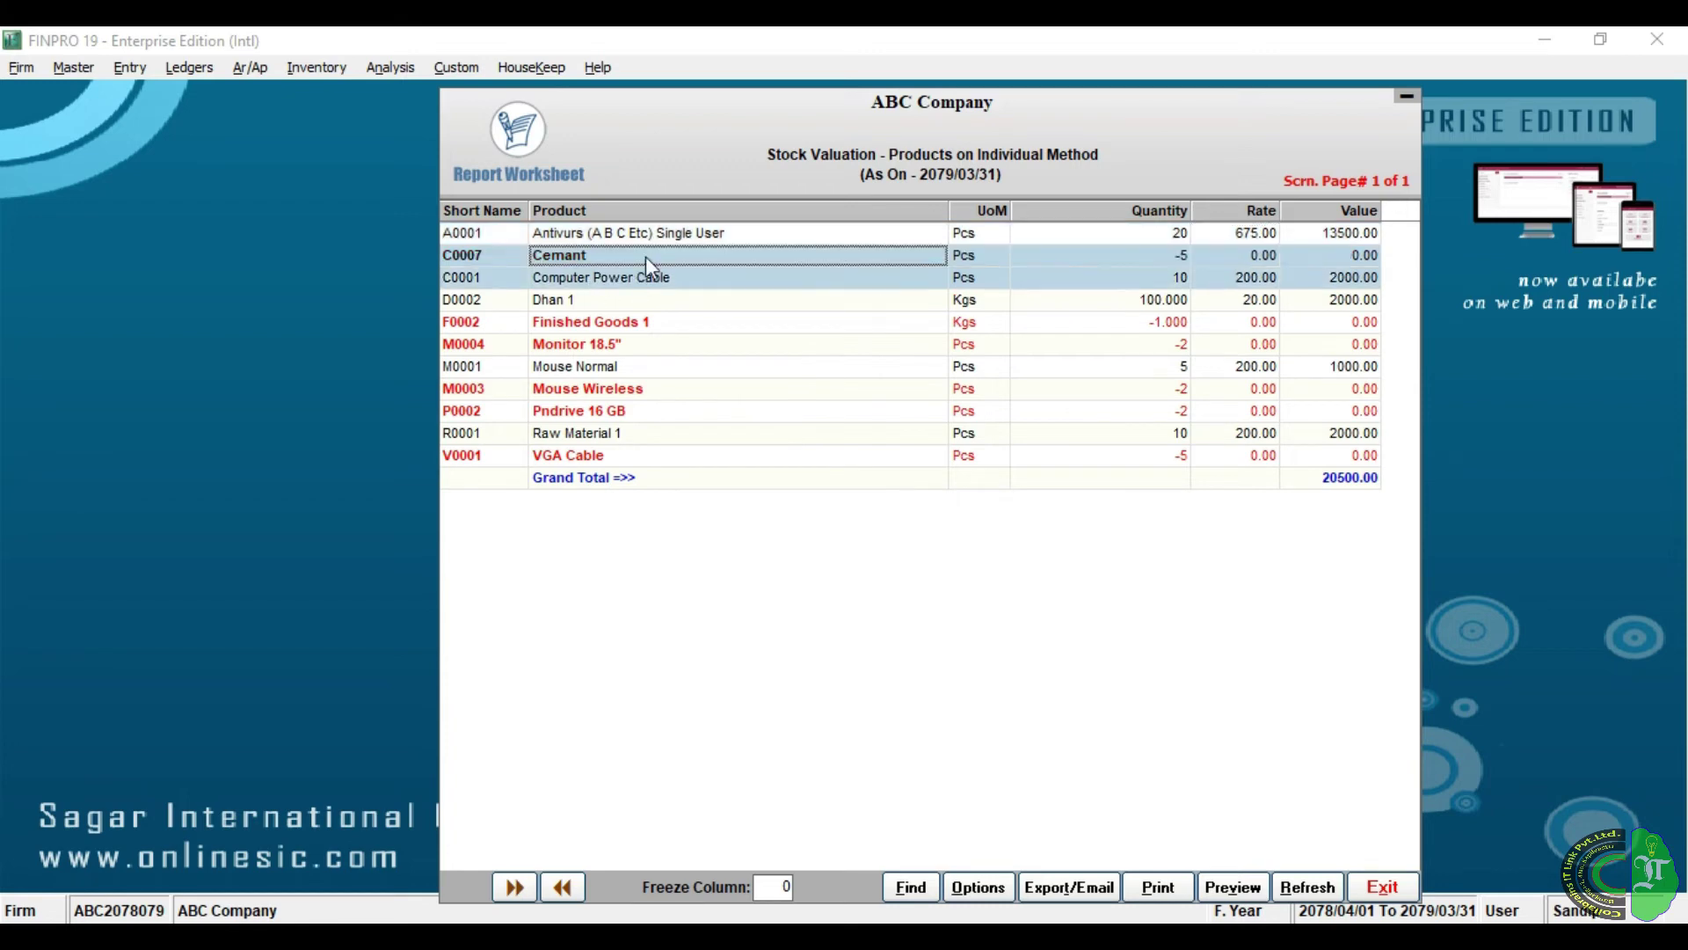
click(1170, 258)
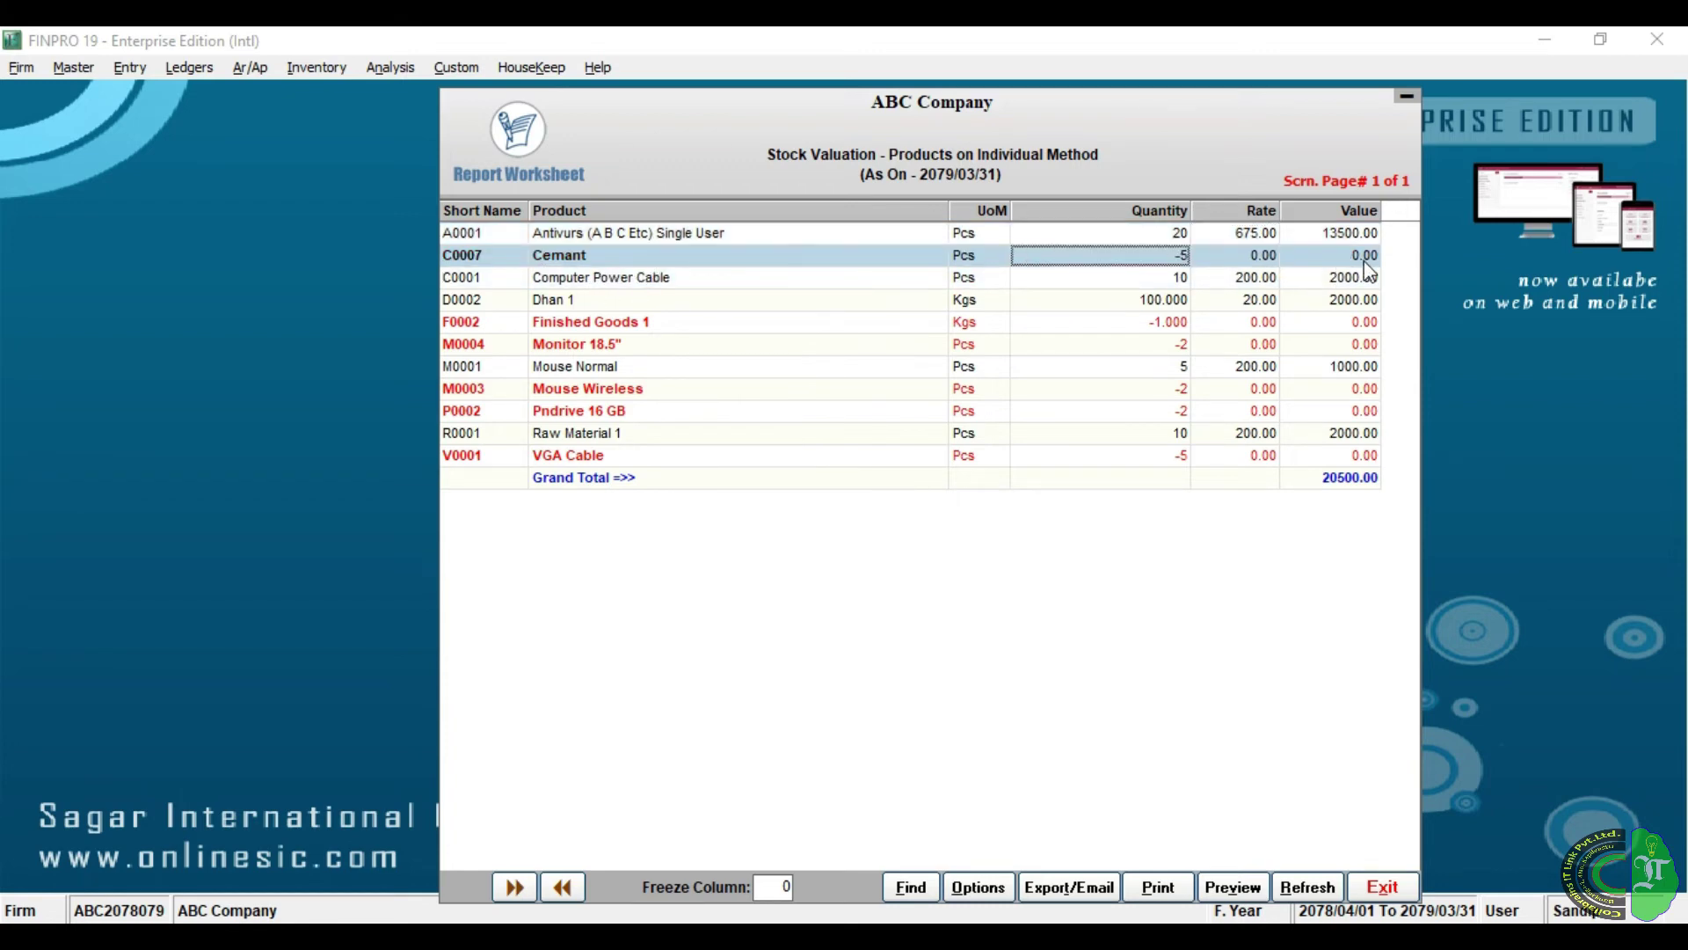
Compare the quantity, rate and value of Computer Power Cable and Dhan 1 in the Stock Valuation
click(632, 303)
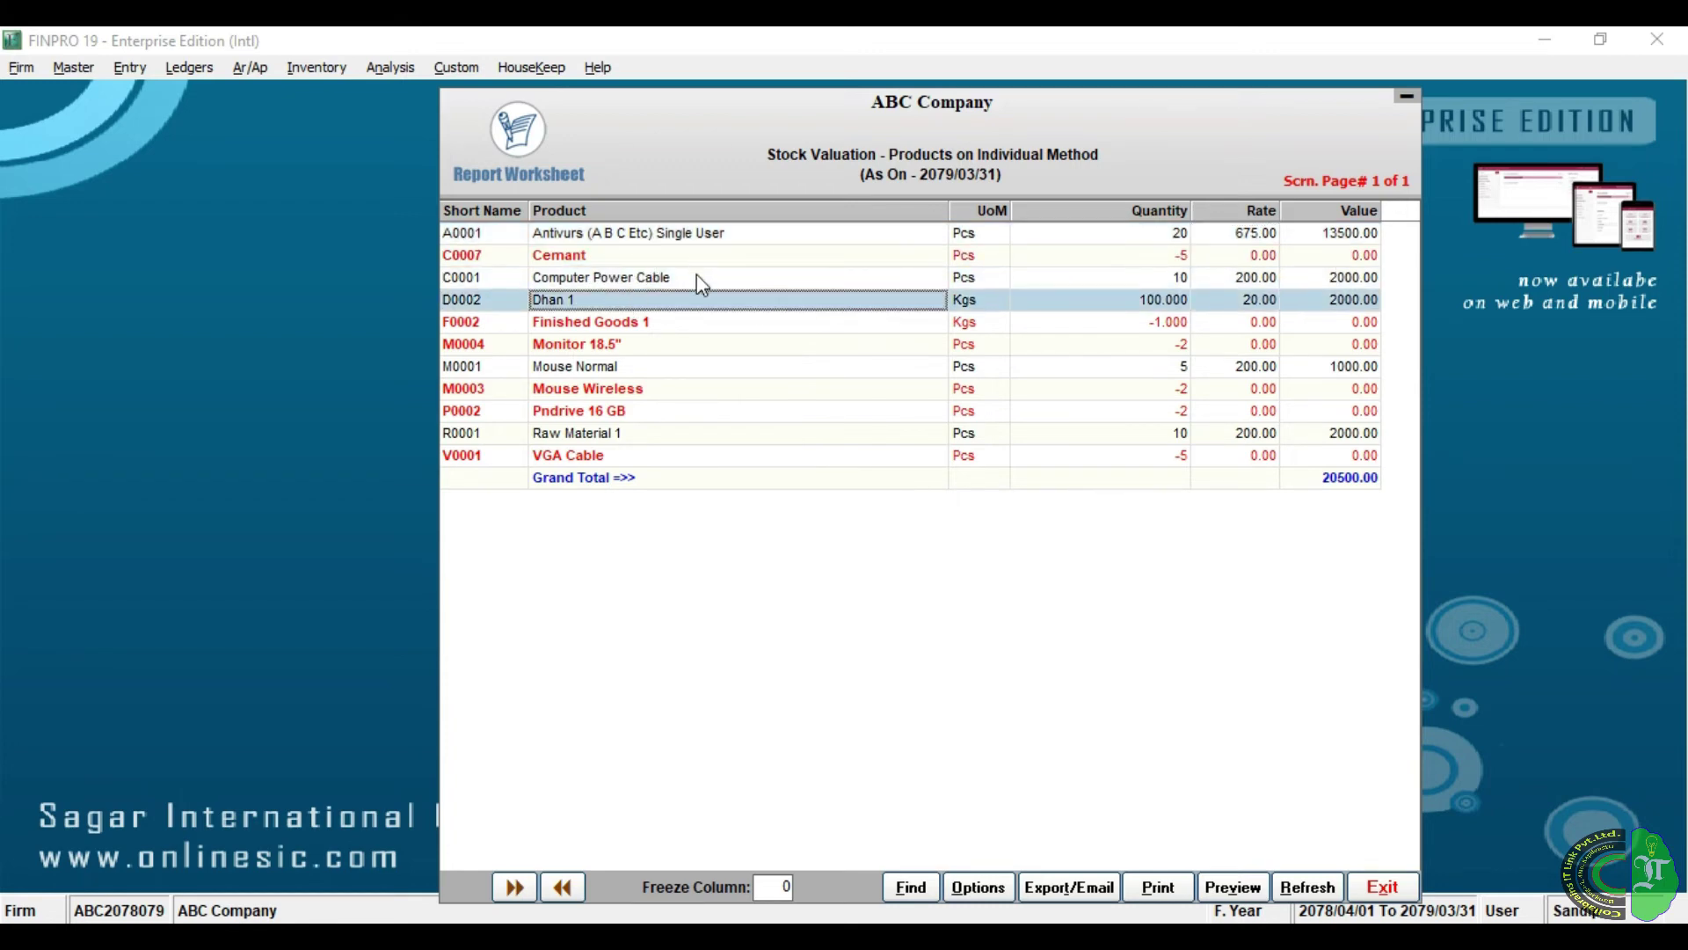
click(702, 282)
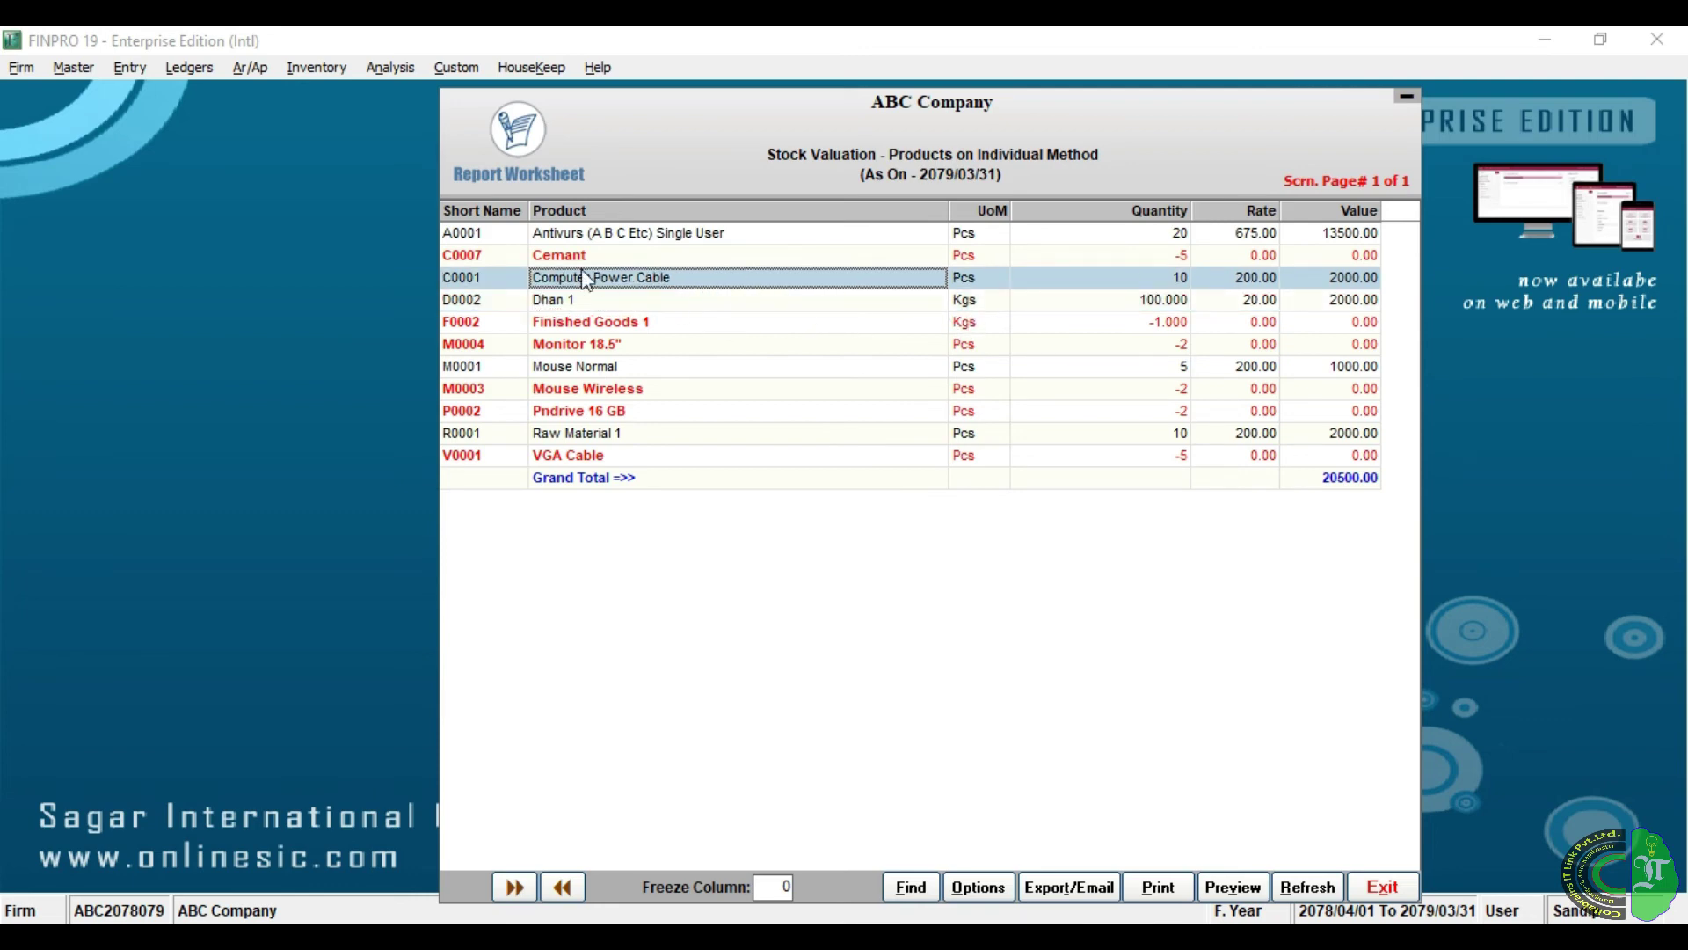
click(617, 260)
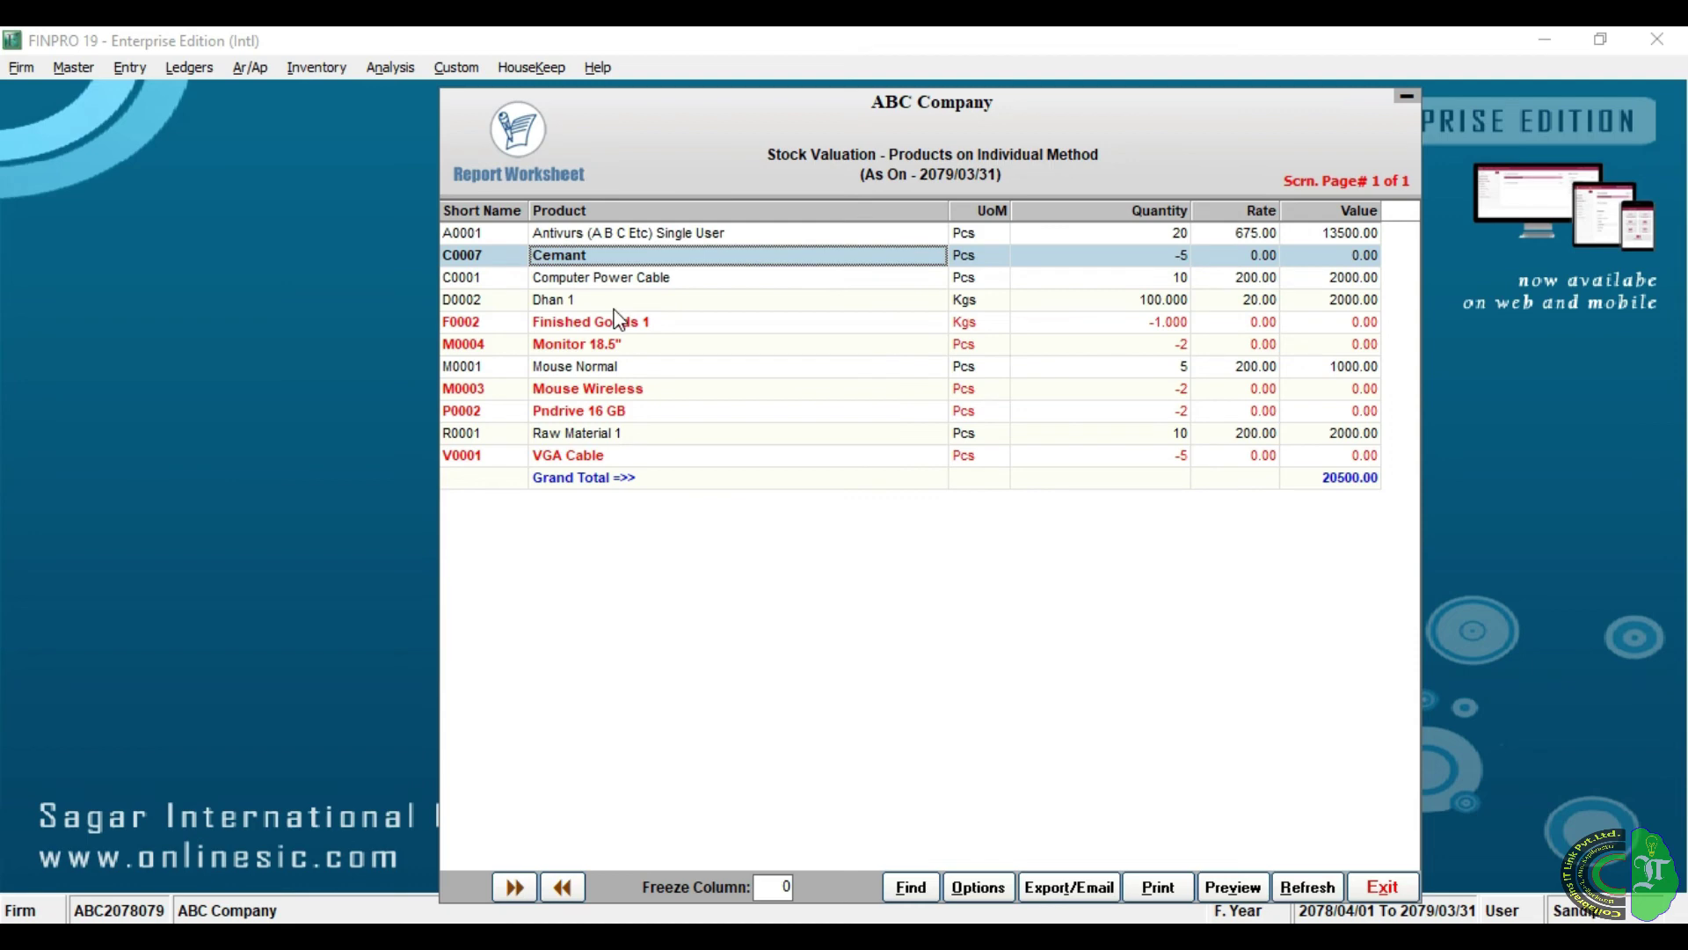
click(623, 304)
click(645, 282)
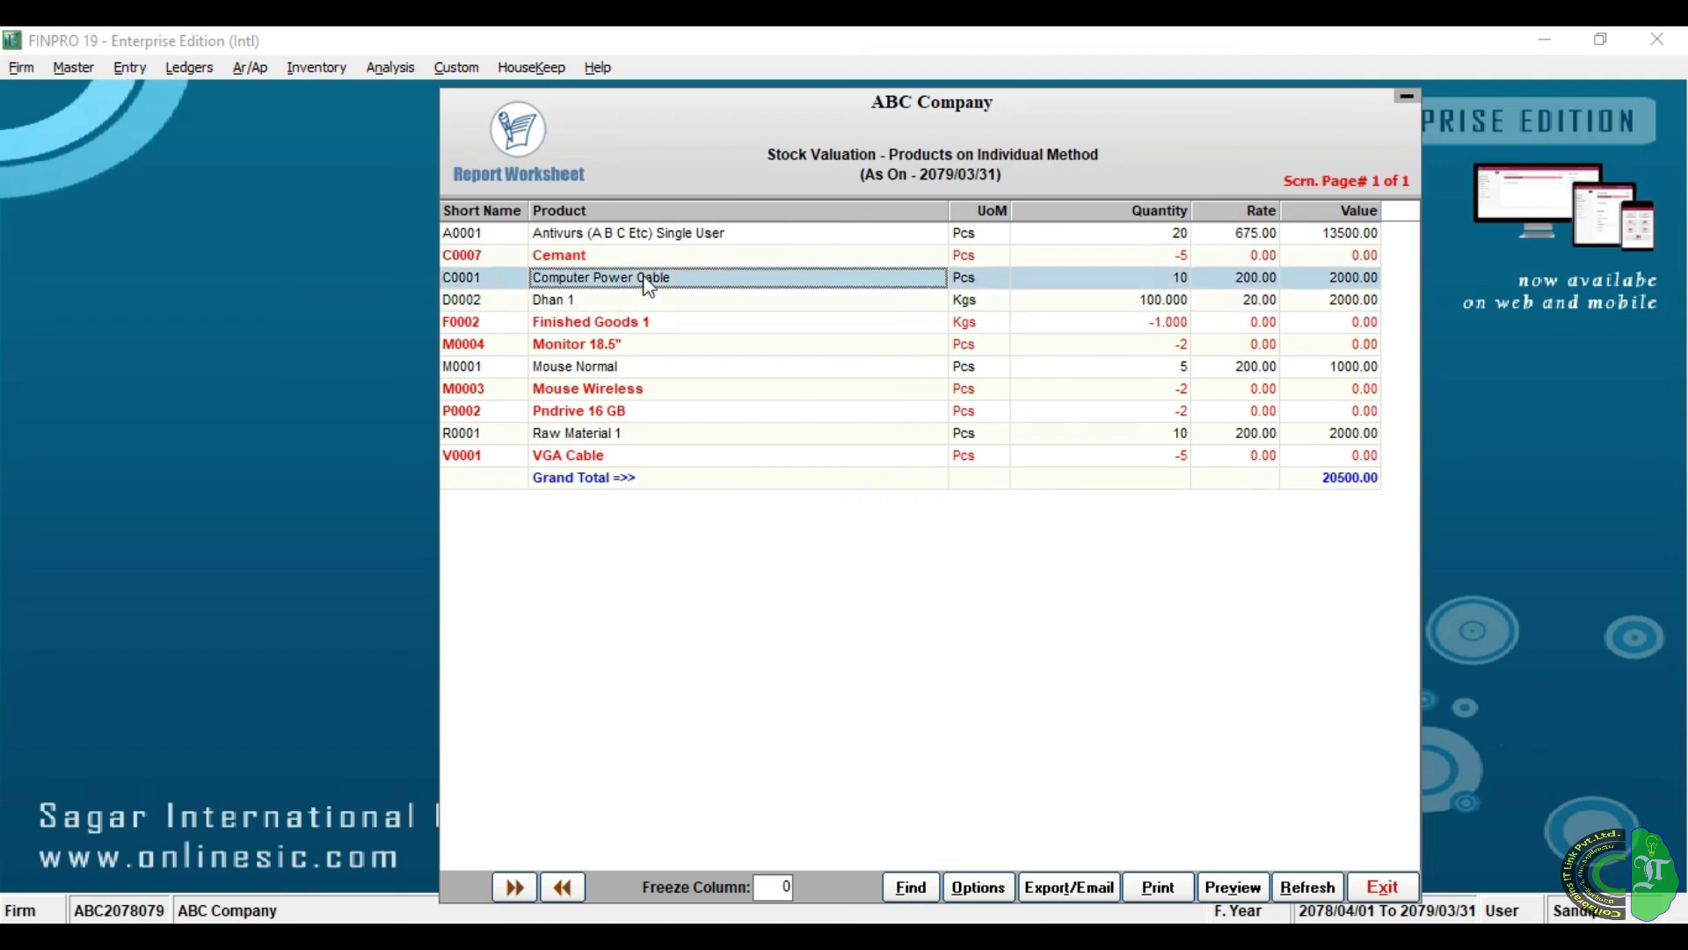
click(621, 300)
click(647, 282)
click(609, 303)
click(645, 283)
click(613, 306)
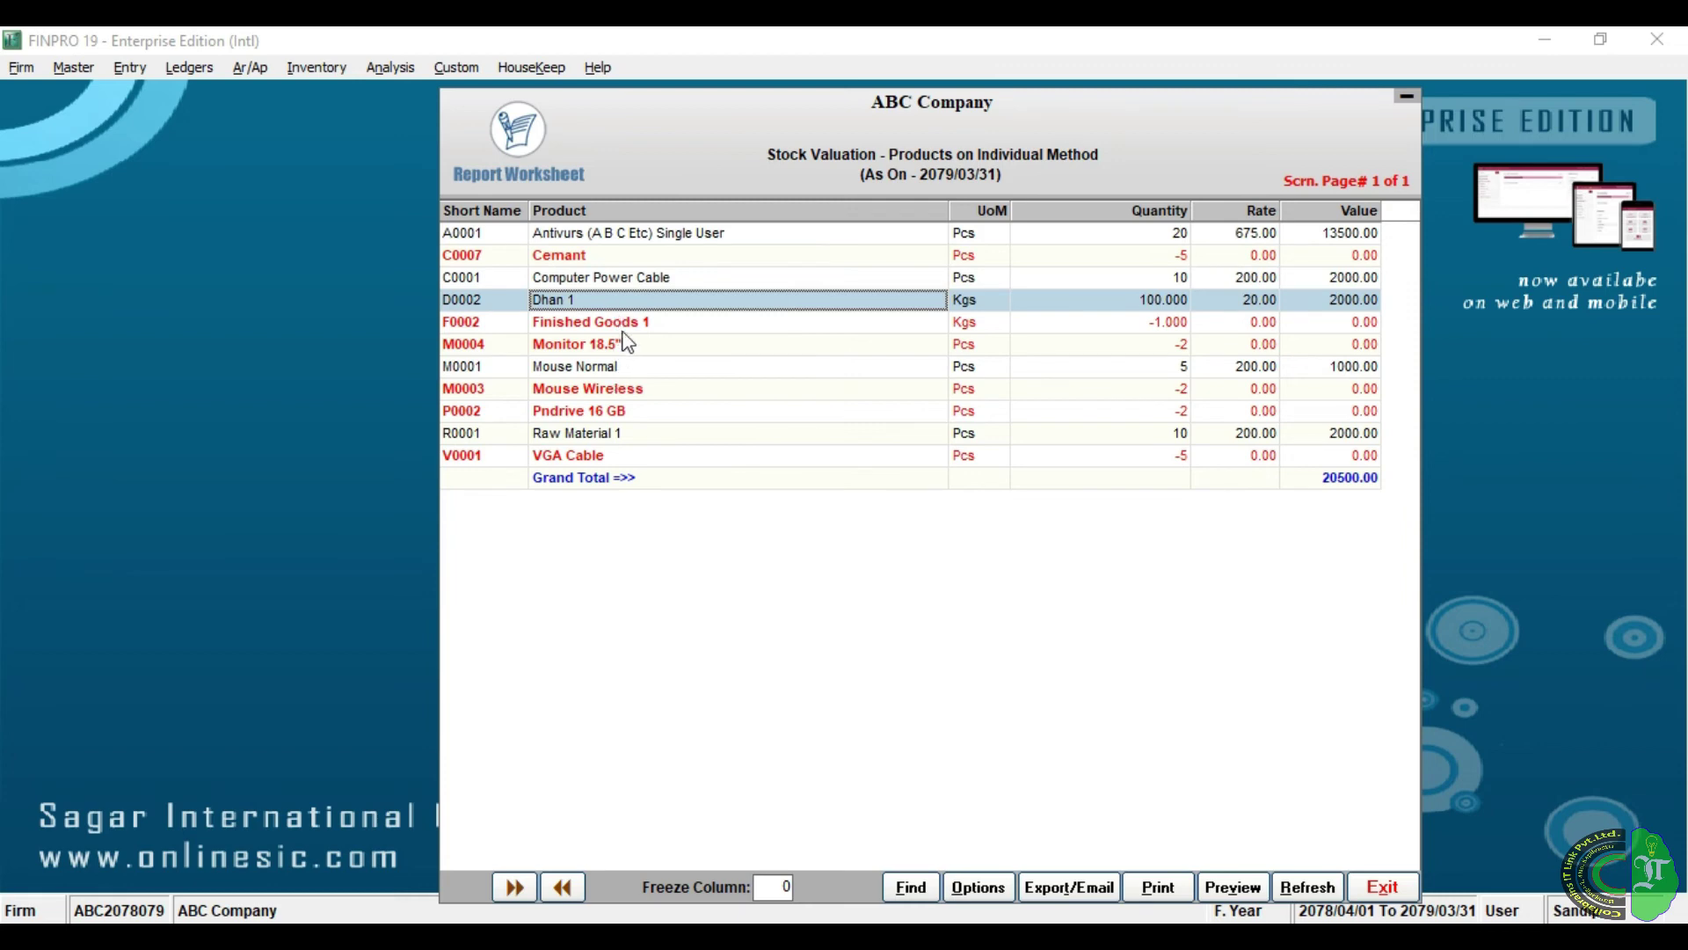
Check the Grand Total and VGA Cable rows and close the Stock Valuation report, confirming the exit
drag(742, 167, 676, 160)
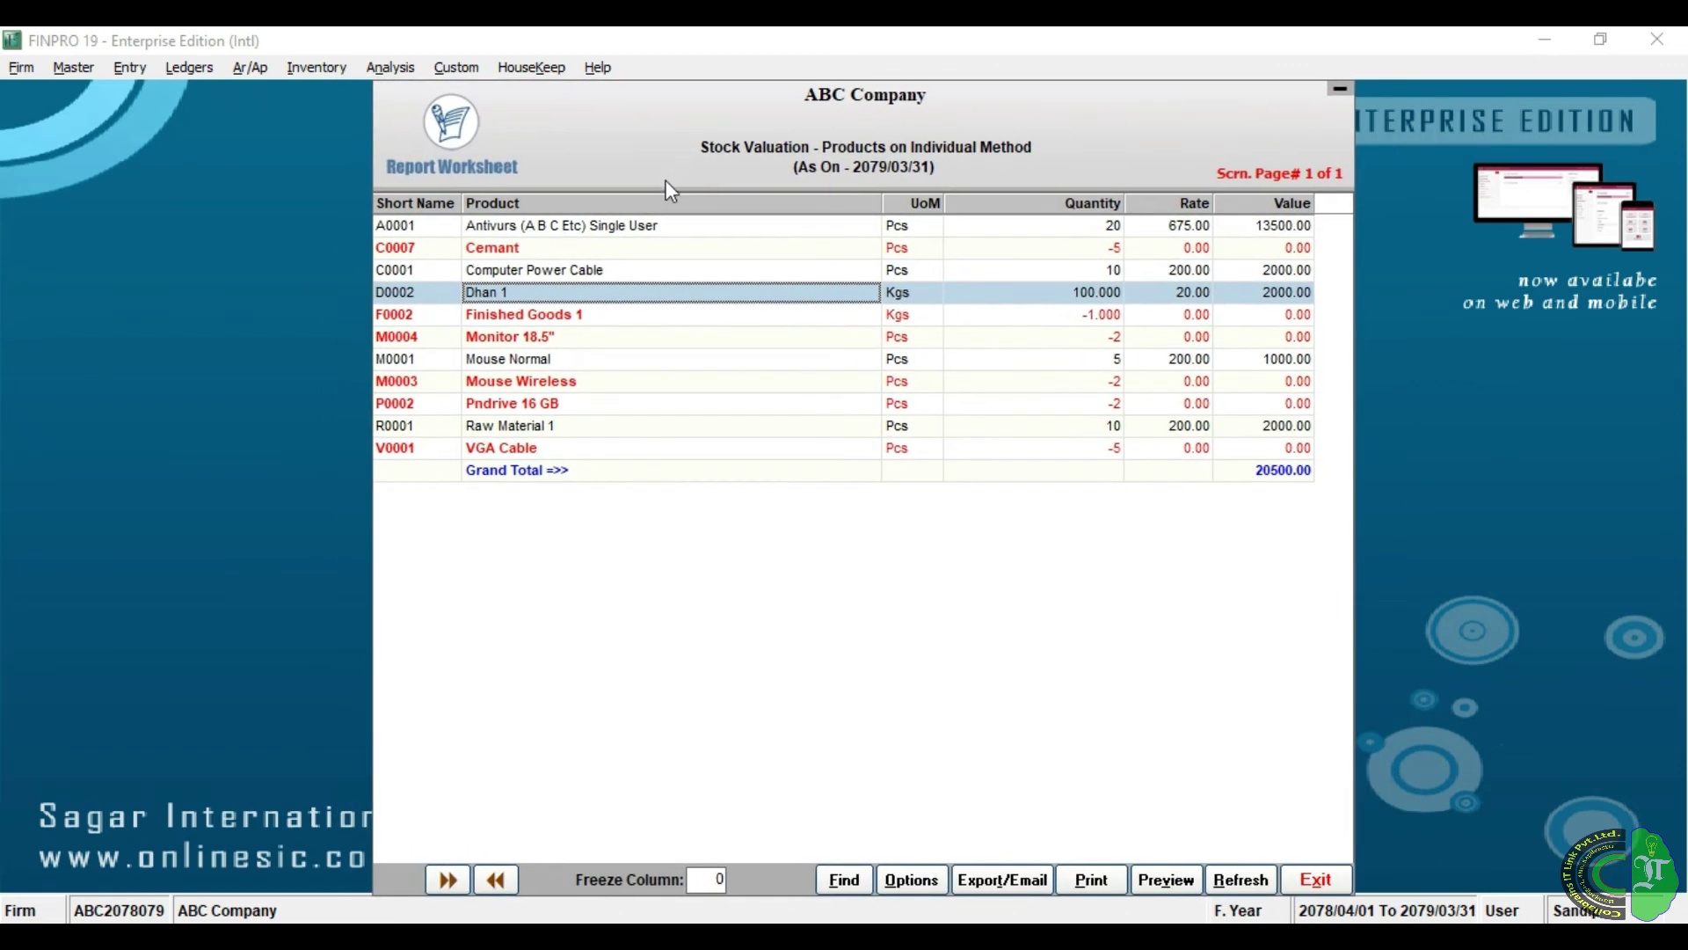
click(696, 473)
click(742, 446)
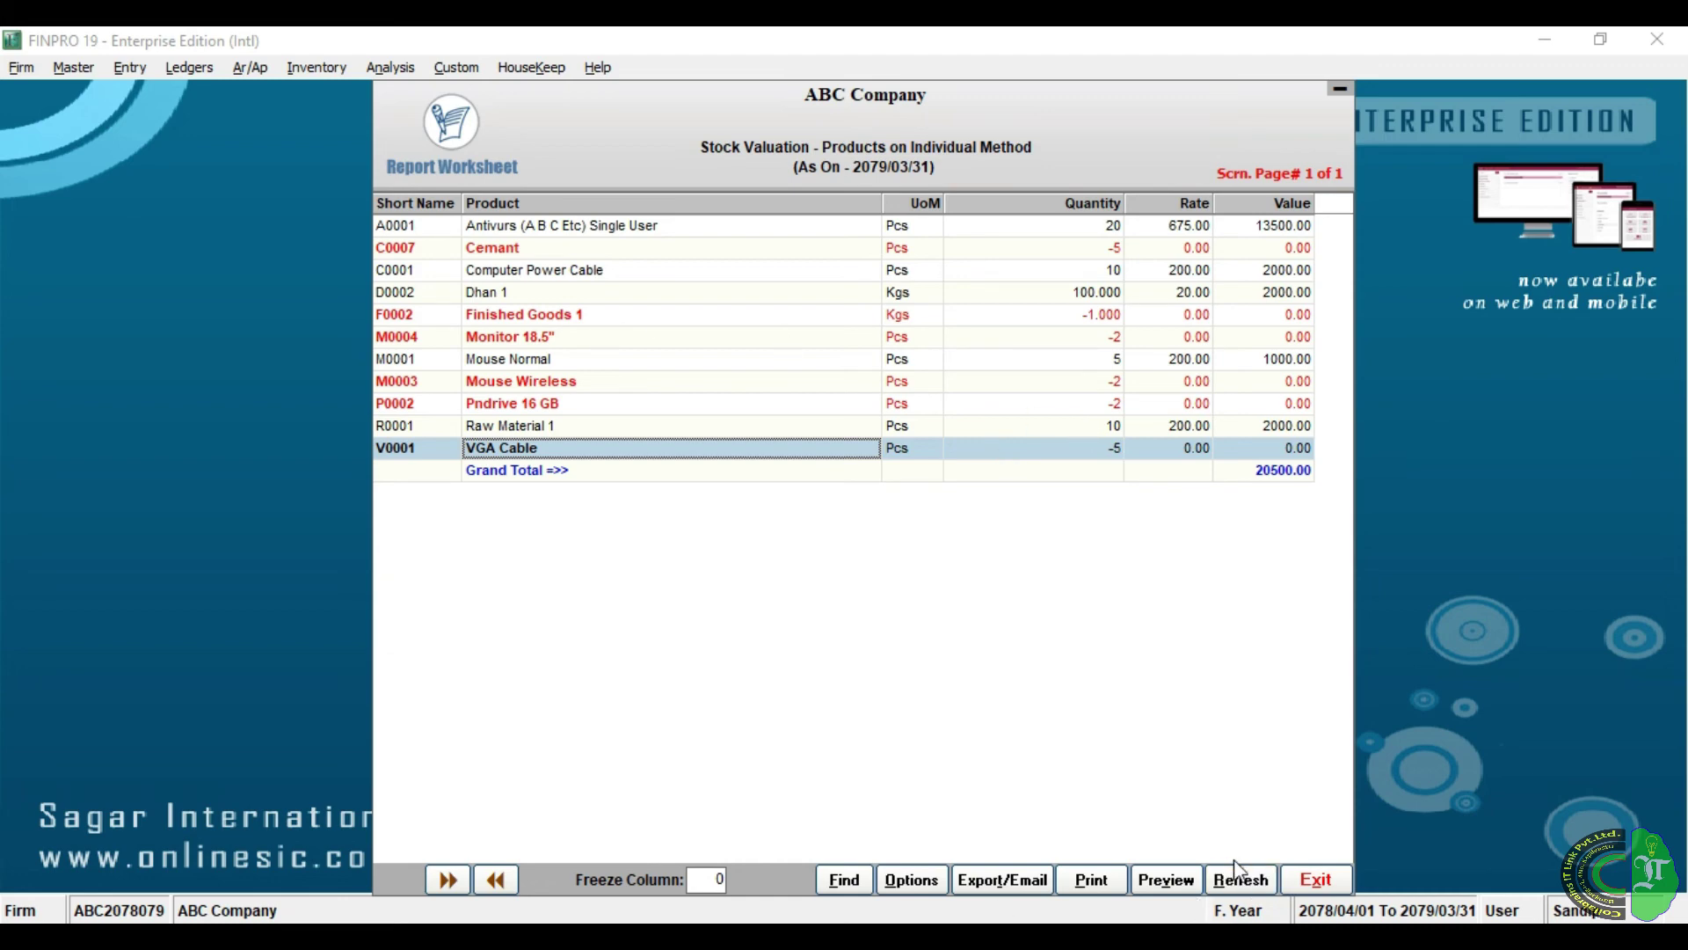
click(1315, 880)
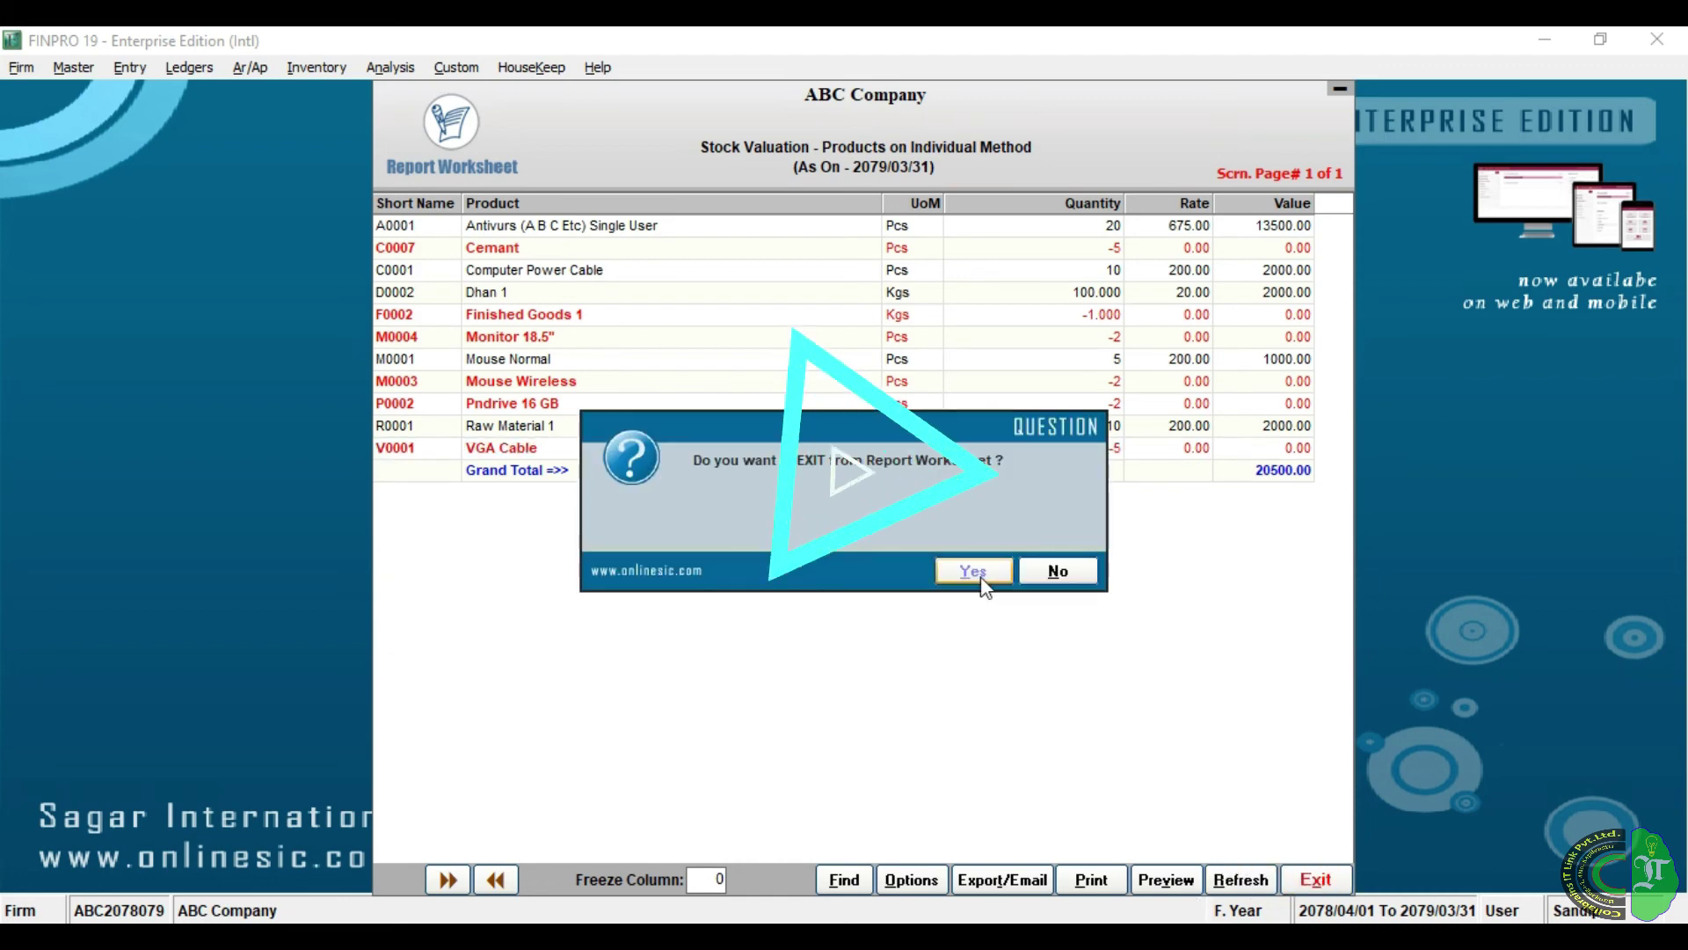
click(974, 571)
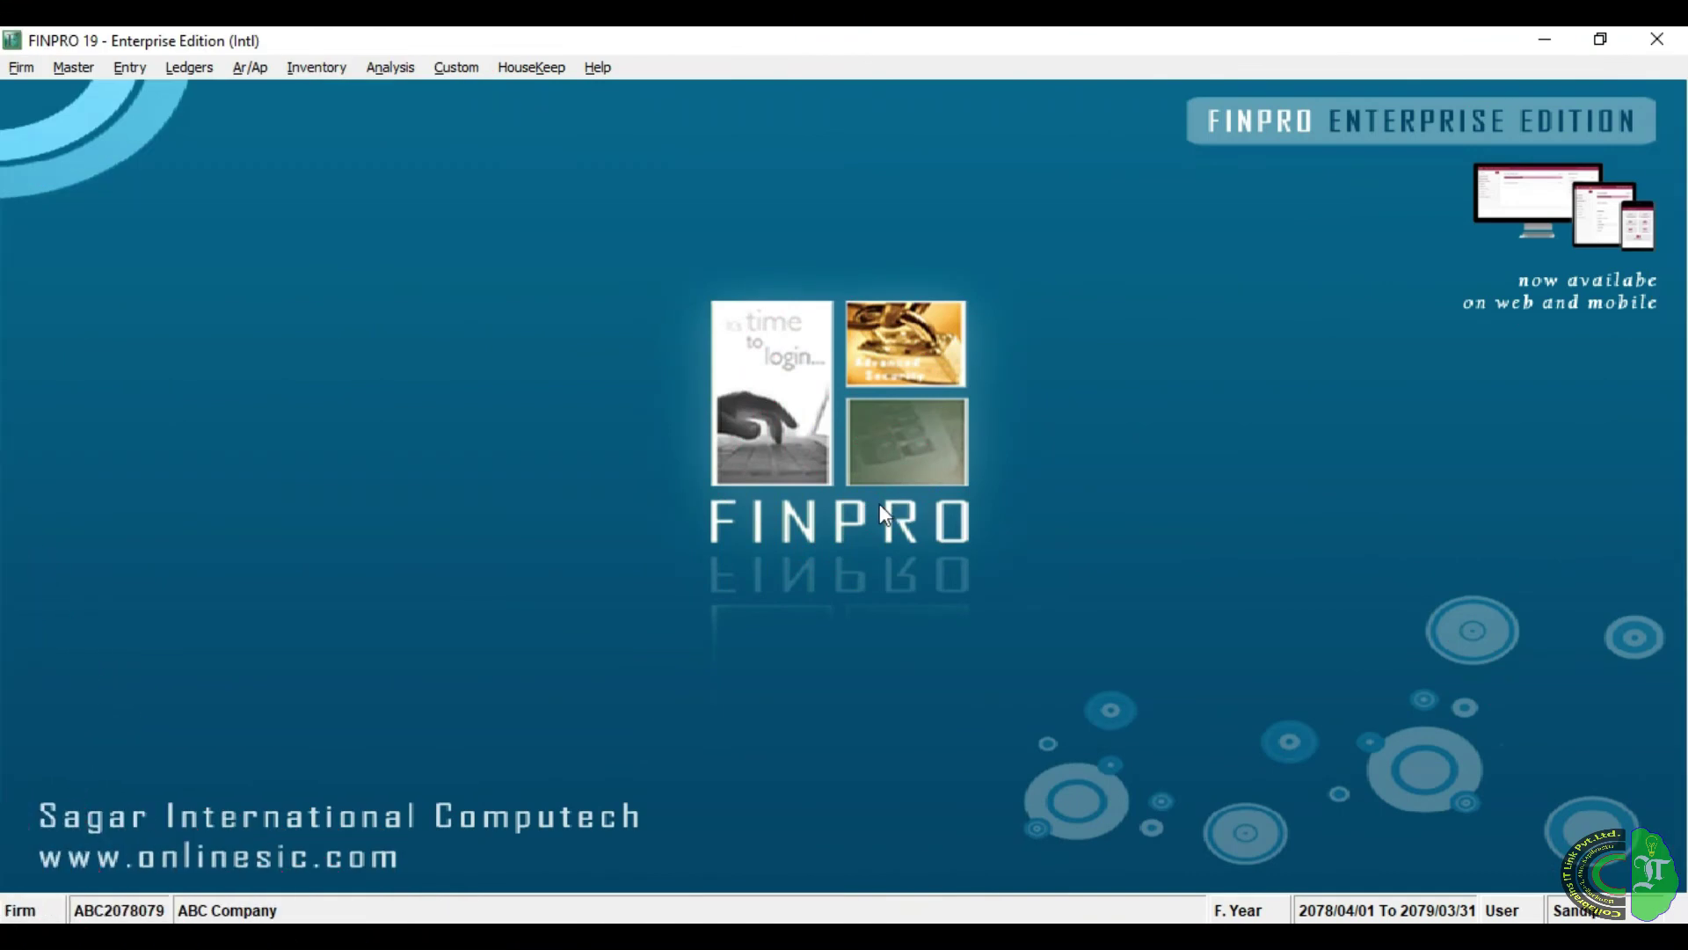